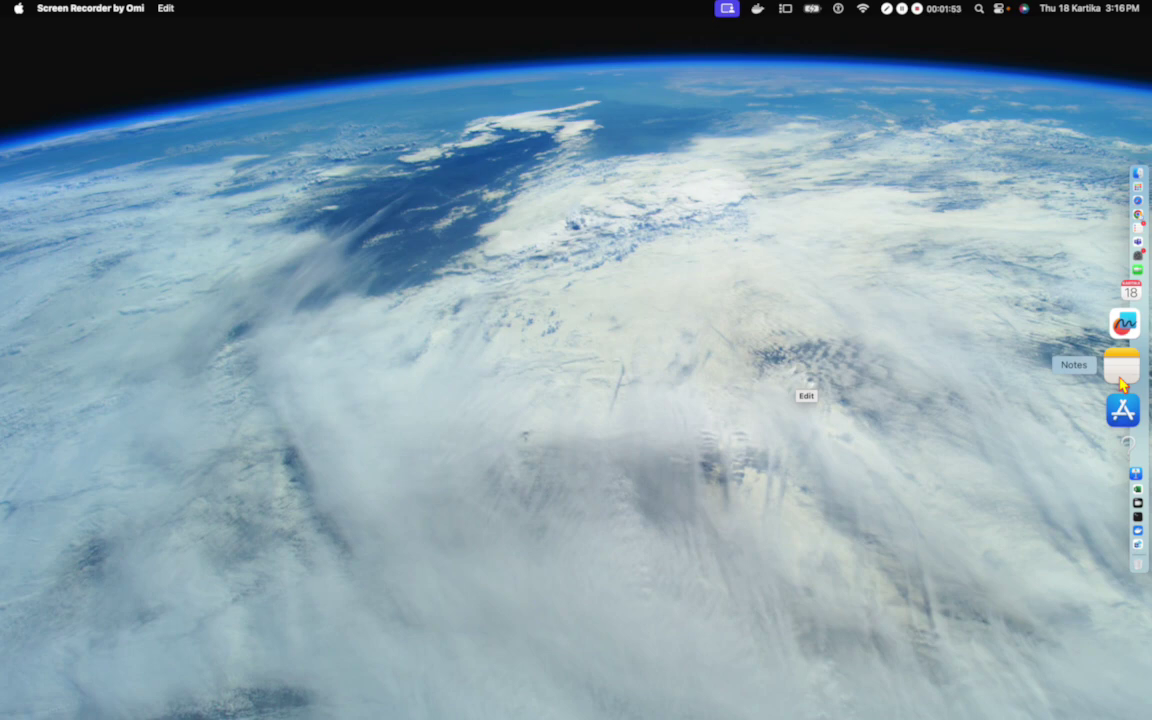
pyautogui.click(980, 9)
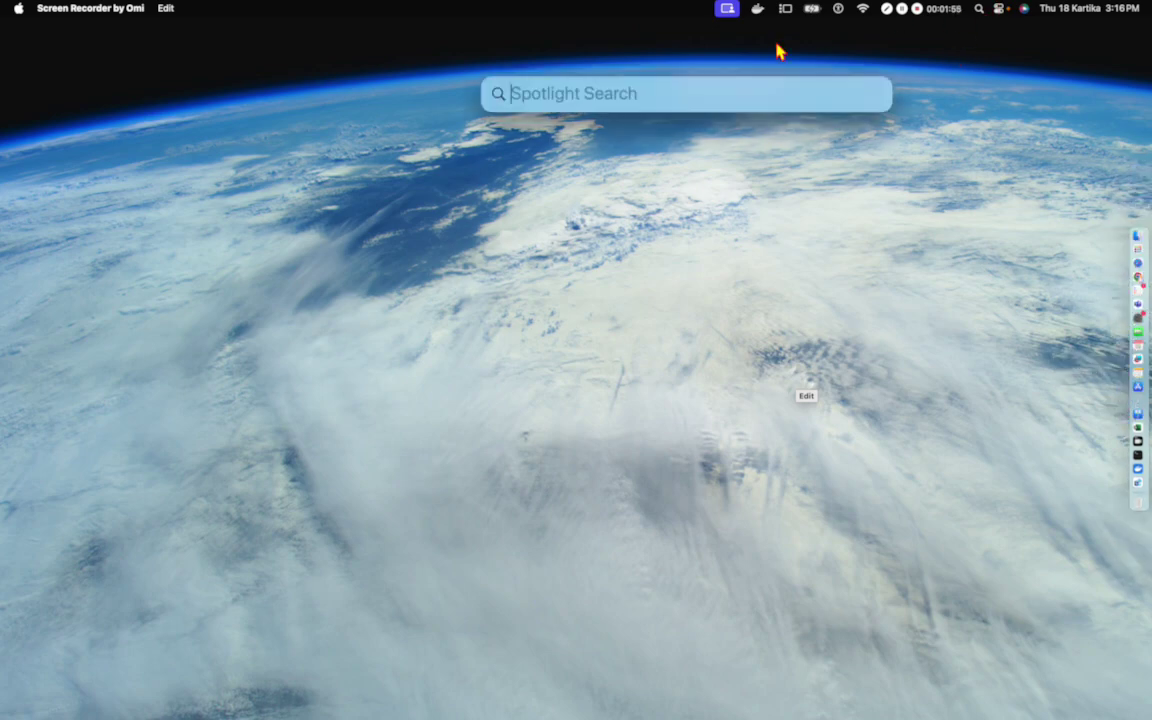
pyautogui.write('terminal')
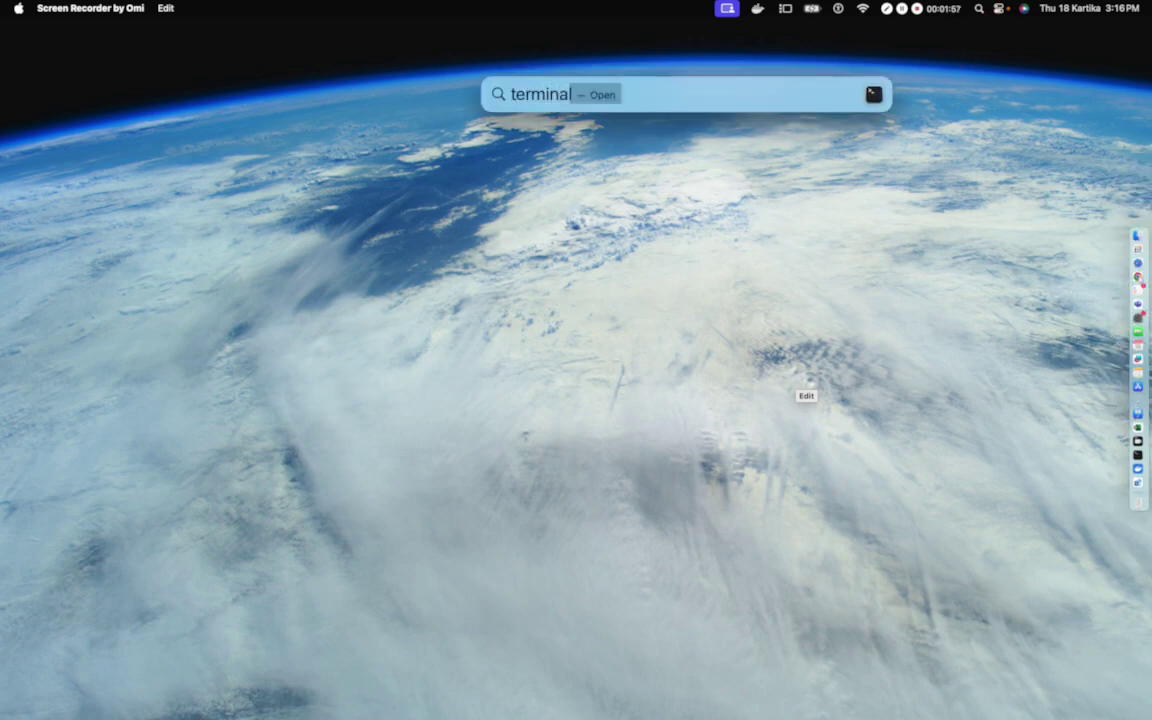
pyautogui.press('BackSpace')
pyautogui.press('BackSpace')
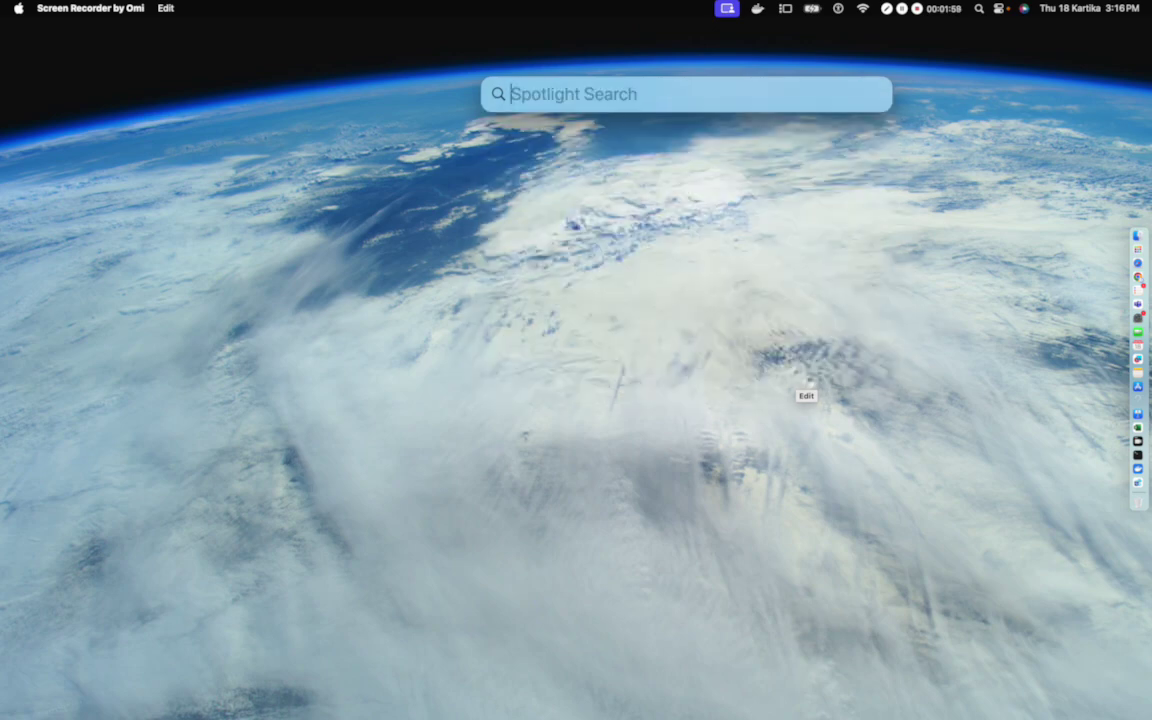
pyautogui.click(818, 159)
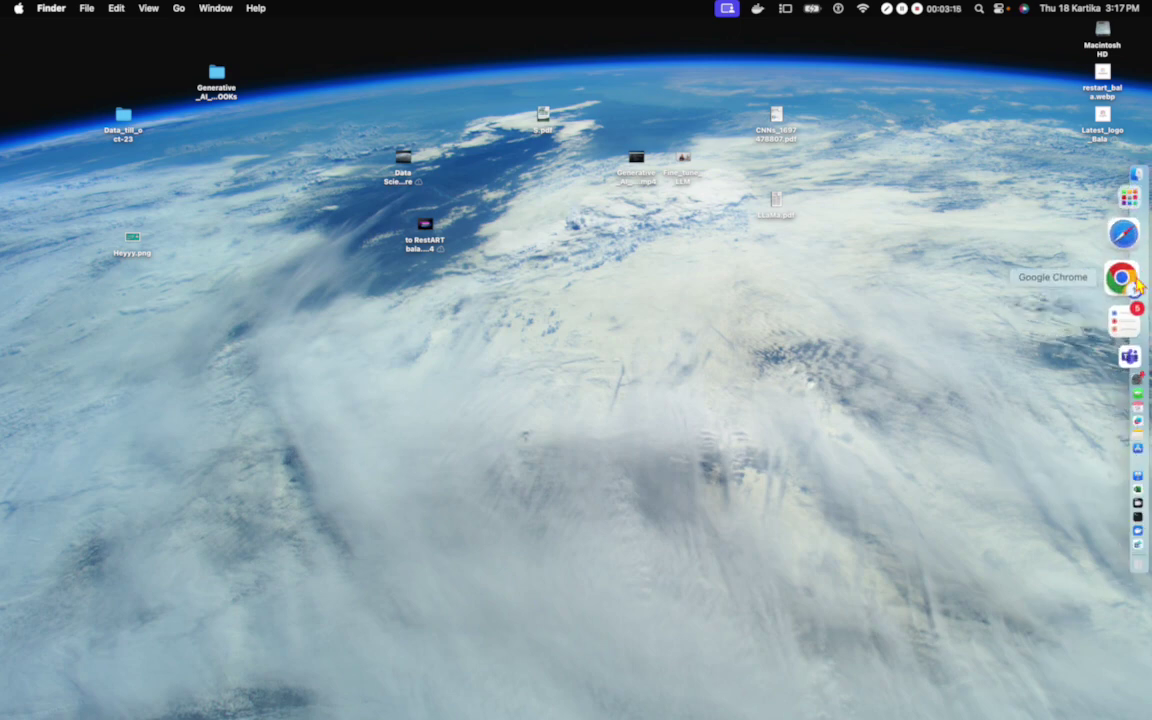
# - Switch to Google Chrome and close the leftover tabs, keeping only the first Azure SQL Edge tab and the new tab
pyautogui.click(1135, 283)
pyautogui.click(1014, 20)
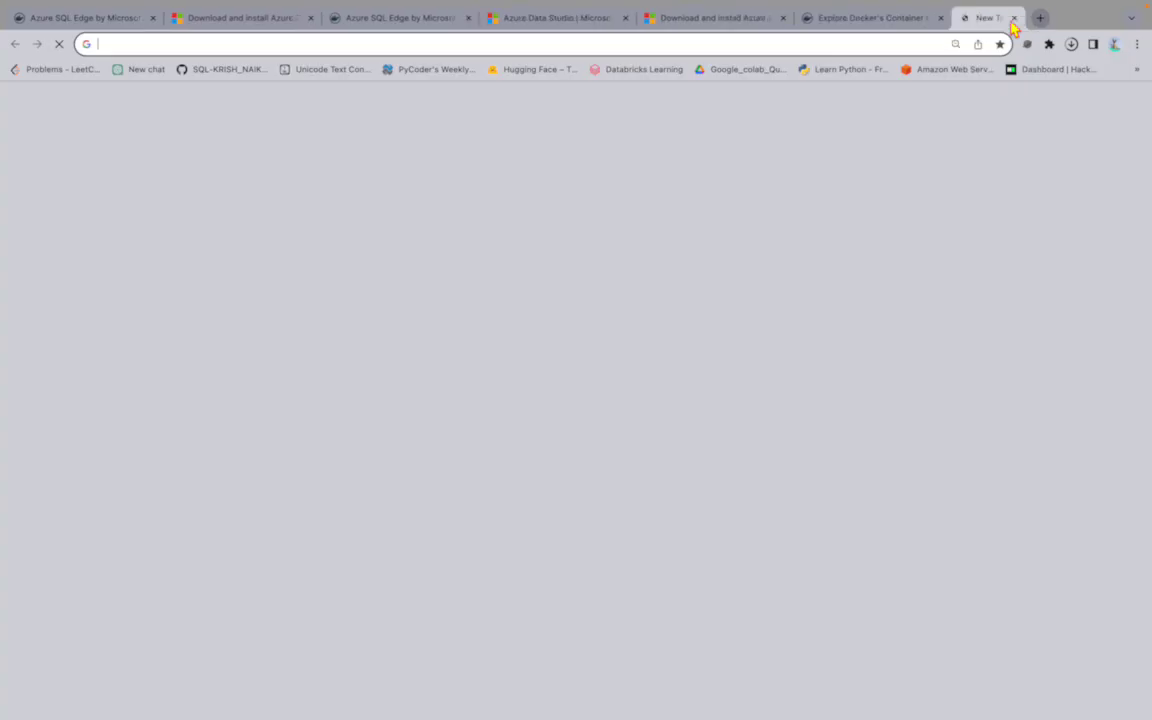
pyautogui.moveTo(700, 8)
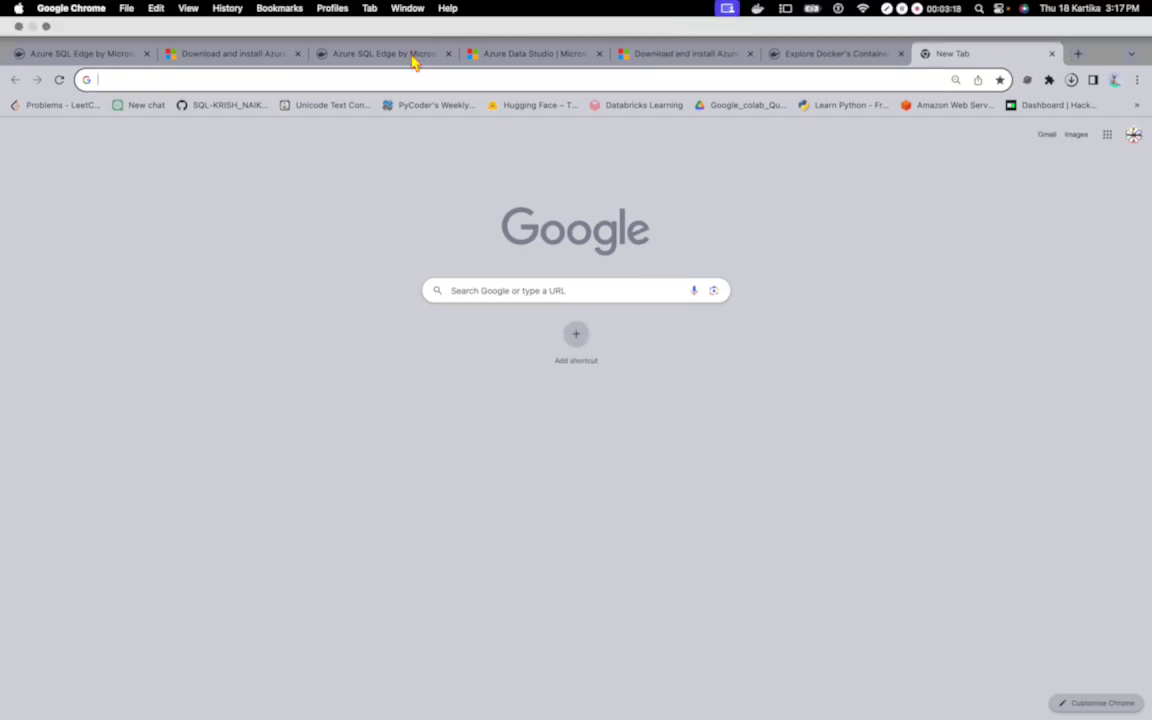
pyautogui.click(296, 54)
pyautogui.click(296, 54)
pyautogui.click(296, 54)
pyautogui.click(296, 54)
pyautogui.click(296, 54)
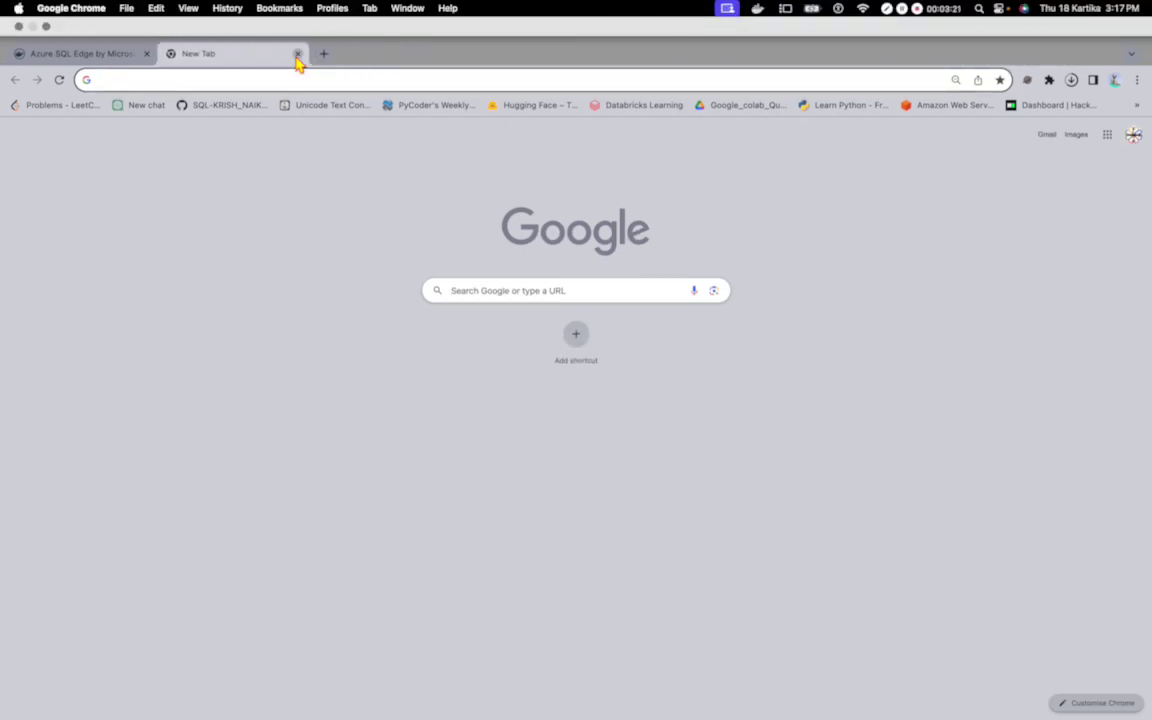
# - Search Google for docker, go through the Docker site's sign-in to Docker Hub, and show the recent download history
pyautogui.write('docker')
pyautogui.press('Return')
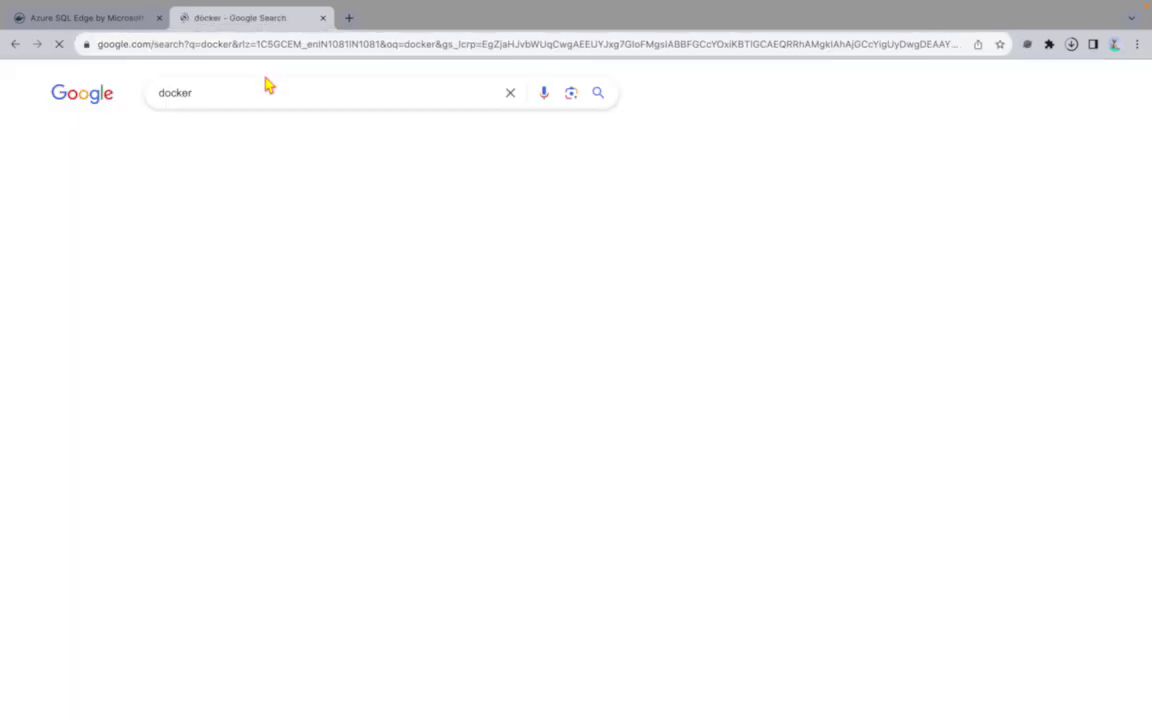
pyautogui.click(220, 189)
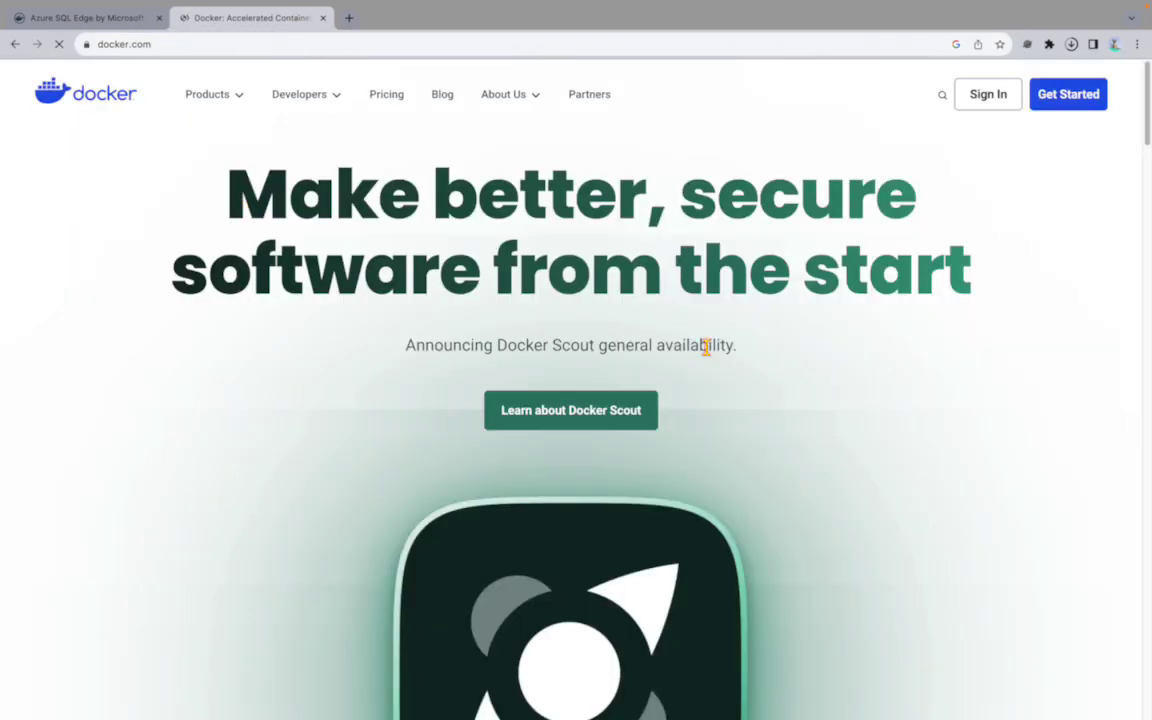
pyautogui.click(988, 110)
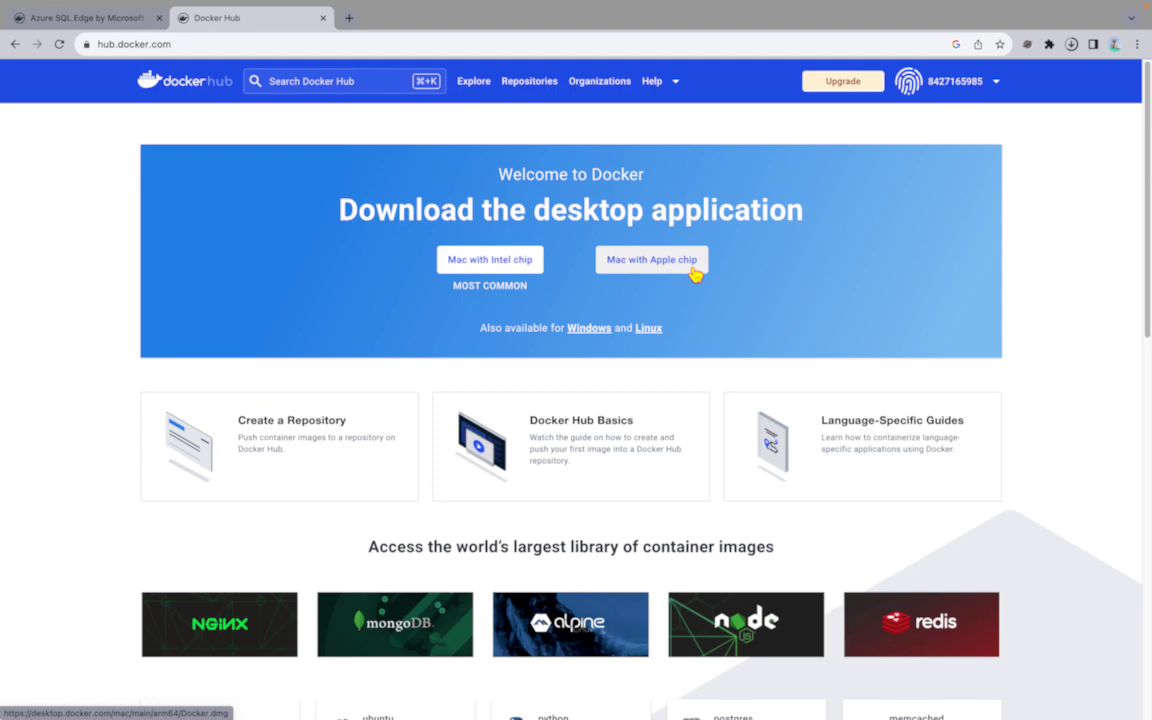
pyautogui.click(1071, 46)
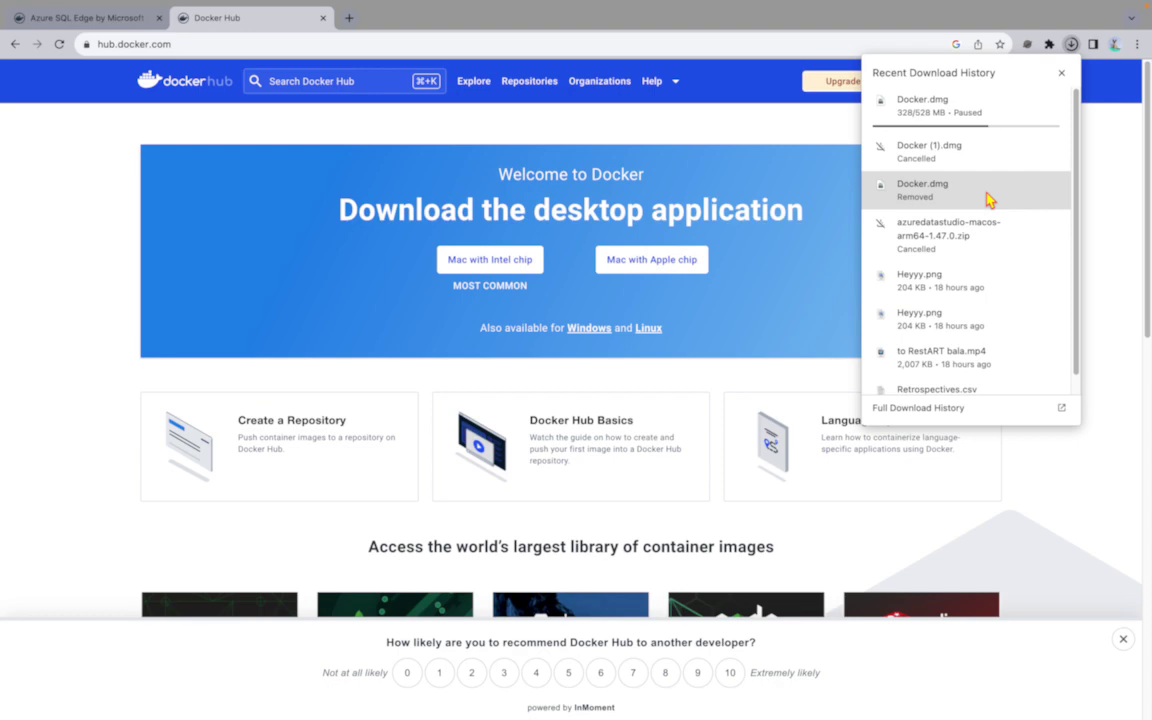
# - Return to the desktop, locate Docker in Finder's Applications folder, and open Docker Desktop
pyautogui.hotkey('ctrl', 'Left')
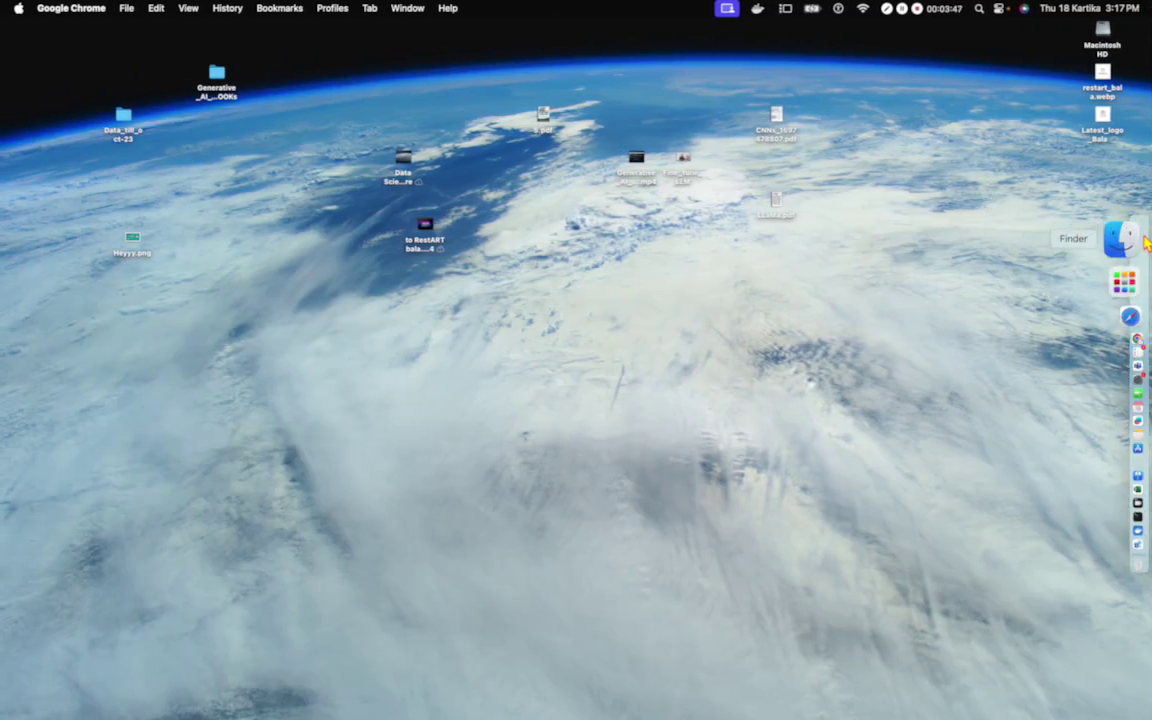
pyautogui.click(1145, 241)
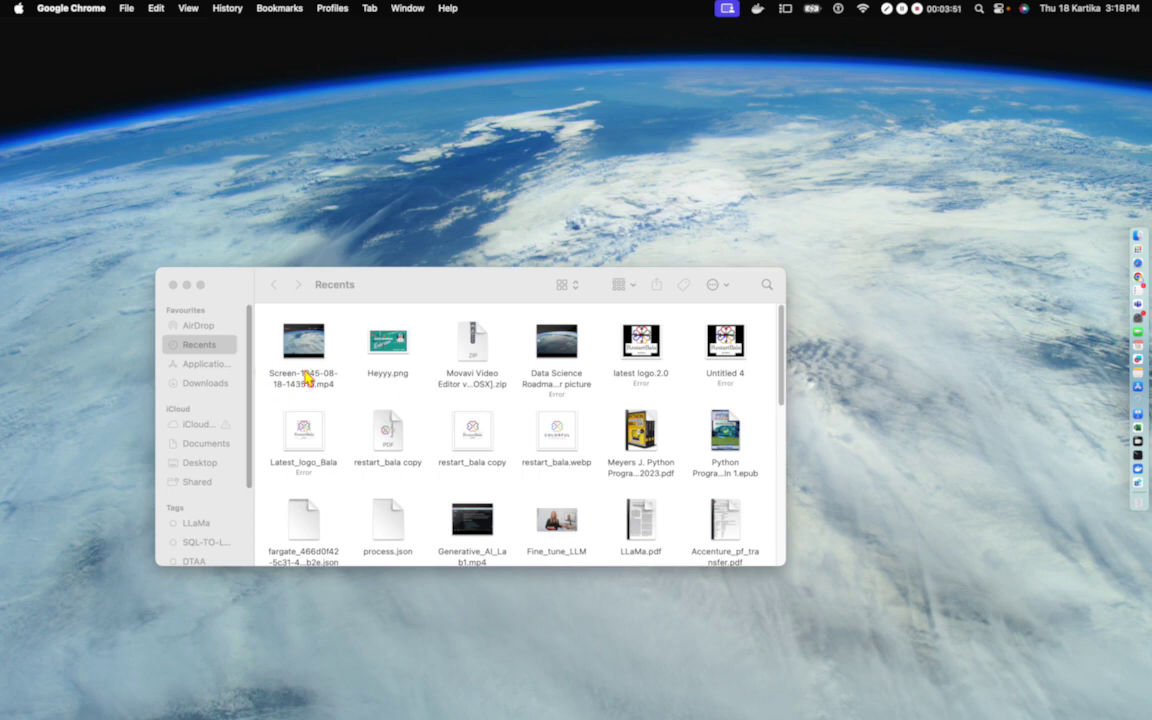
pyautogui.click(213, 367)
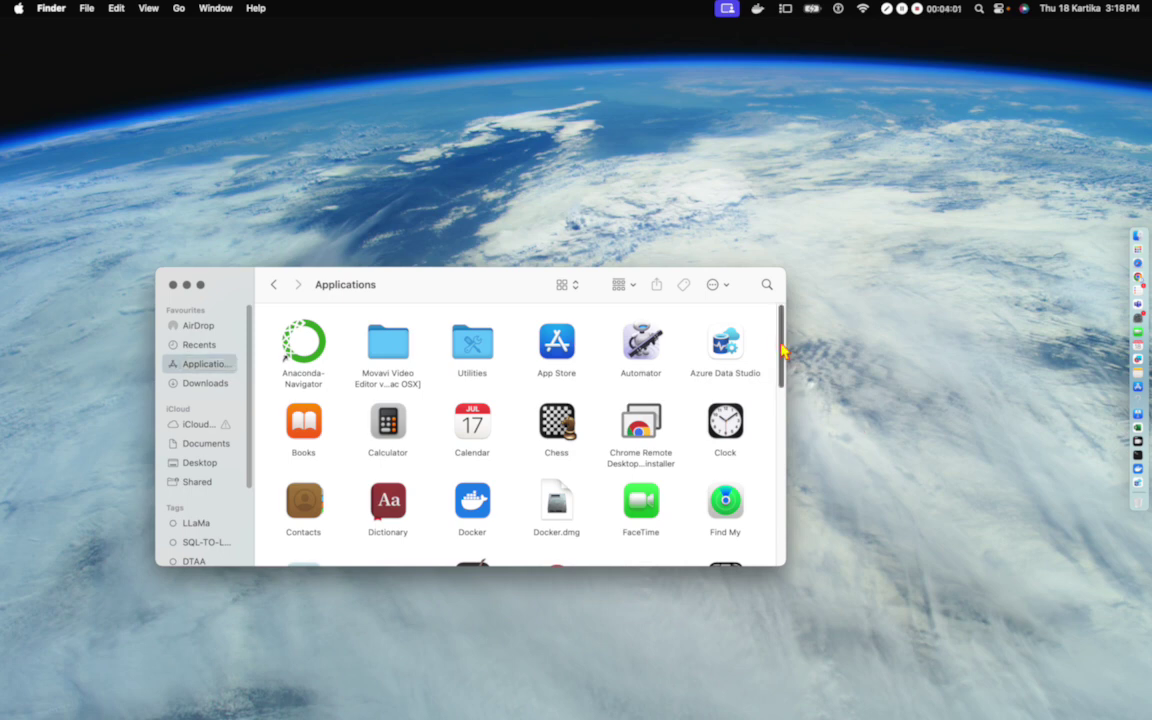
pyautogui.doubleClick(473, 503)
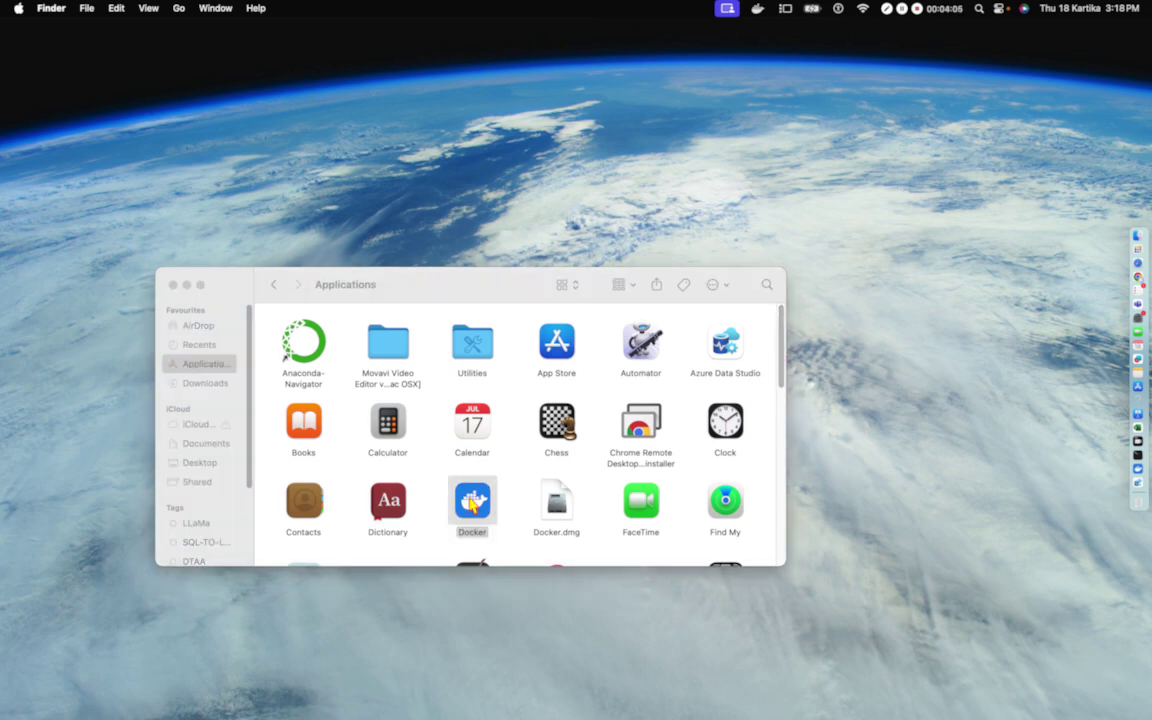
pyautogui.moveTo(474, 292); pyautogui.dragTo(477, 173)
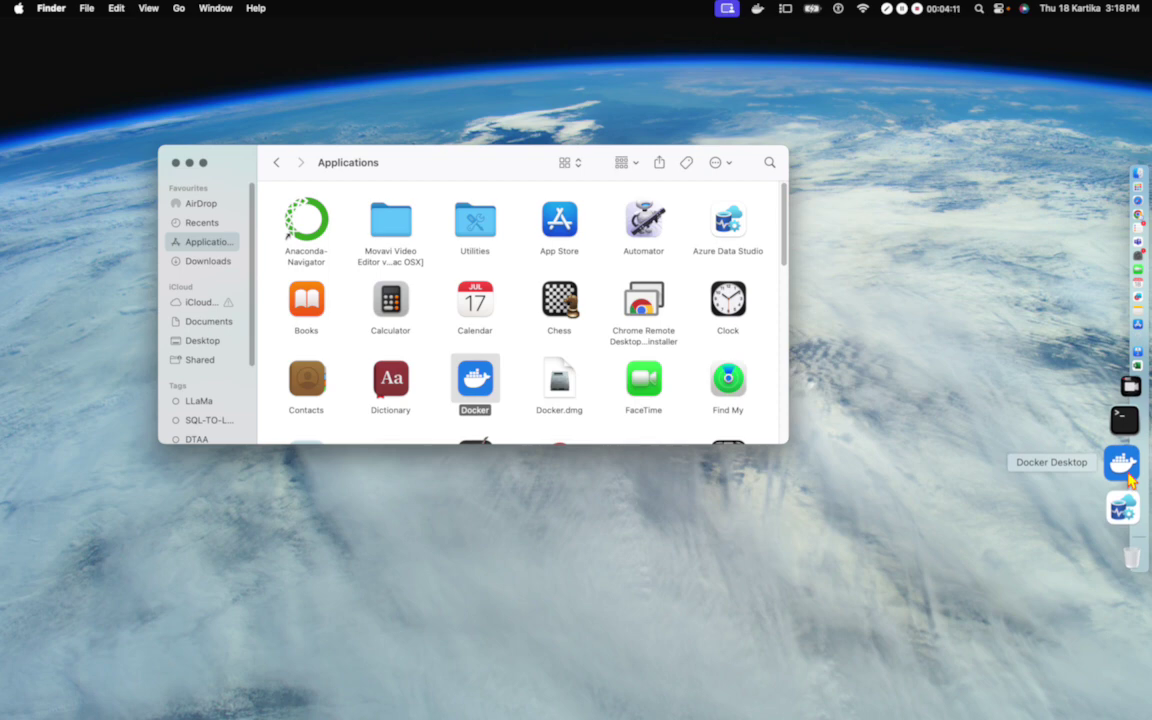
pyautogui.click(1129, 478)
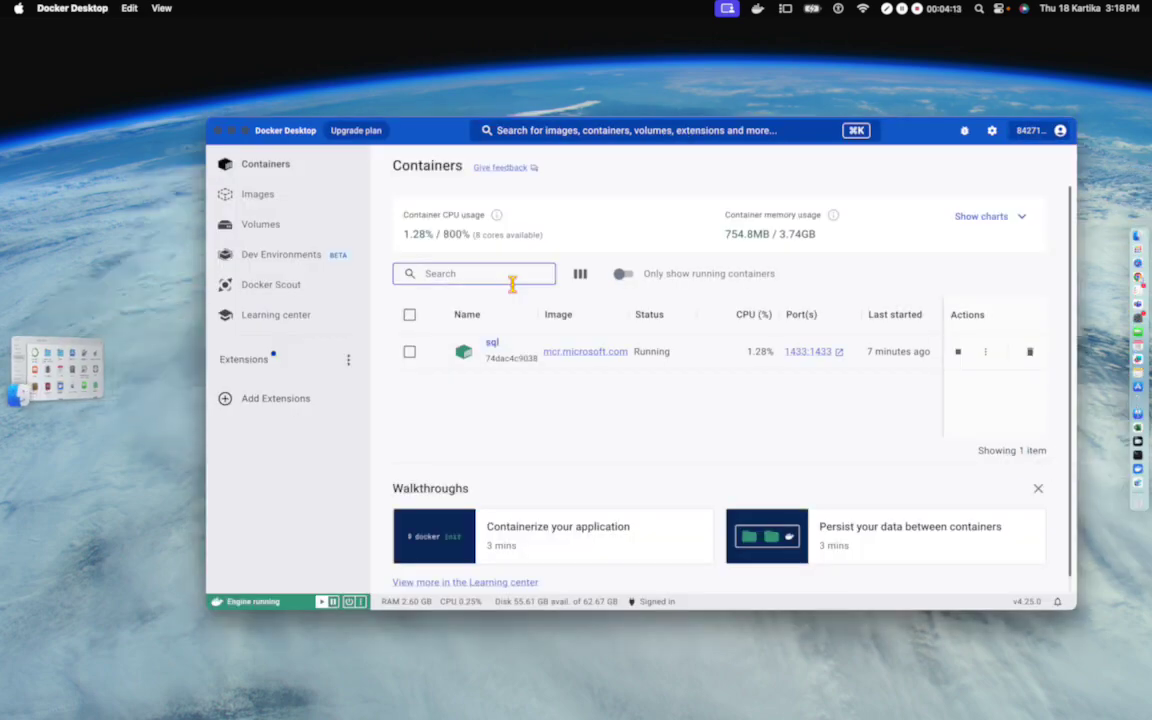
# - Look through the local images and volumes in Docker Desktop and return to the containers overview
pyautogui.click(257, 194)
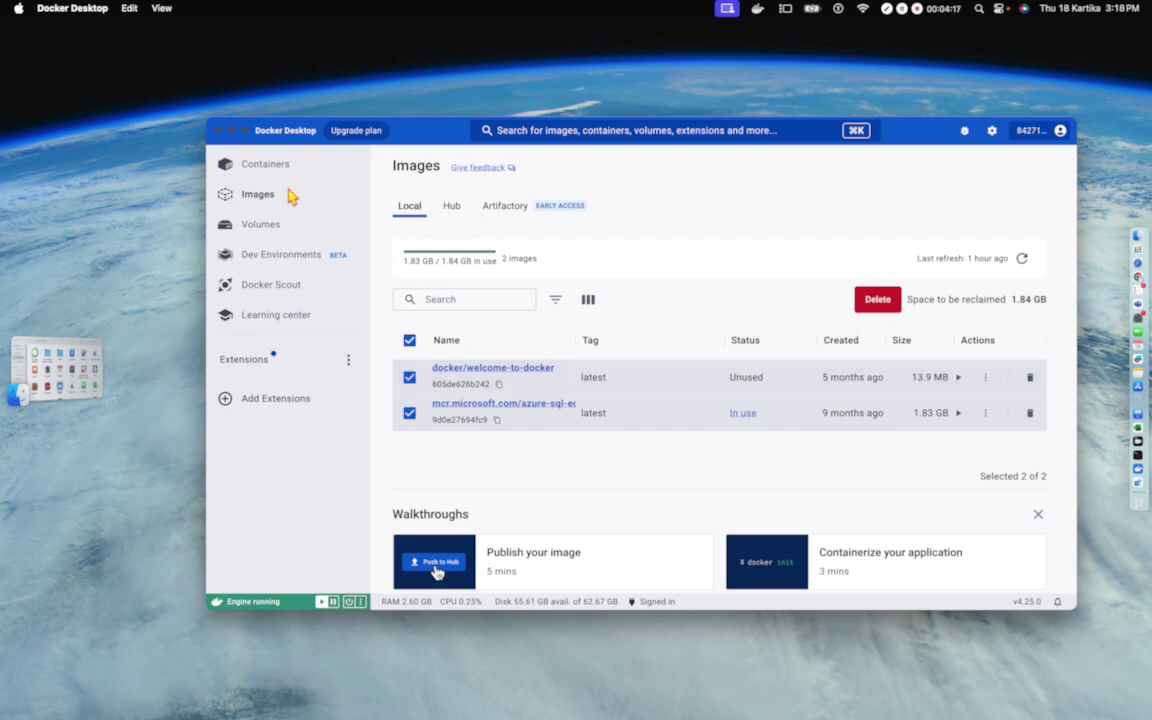
pyautogui.click(266, 165)
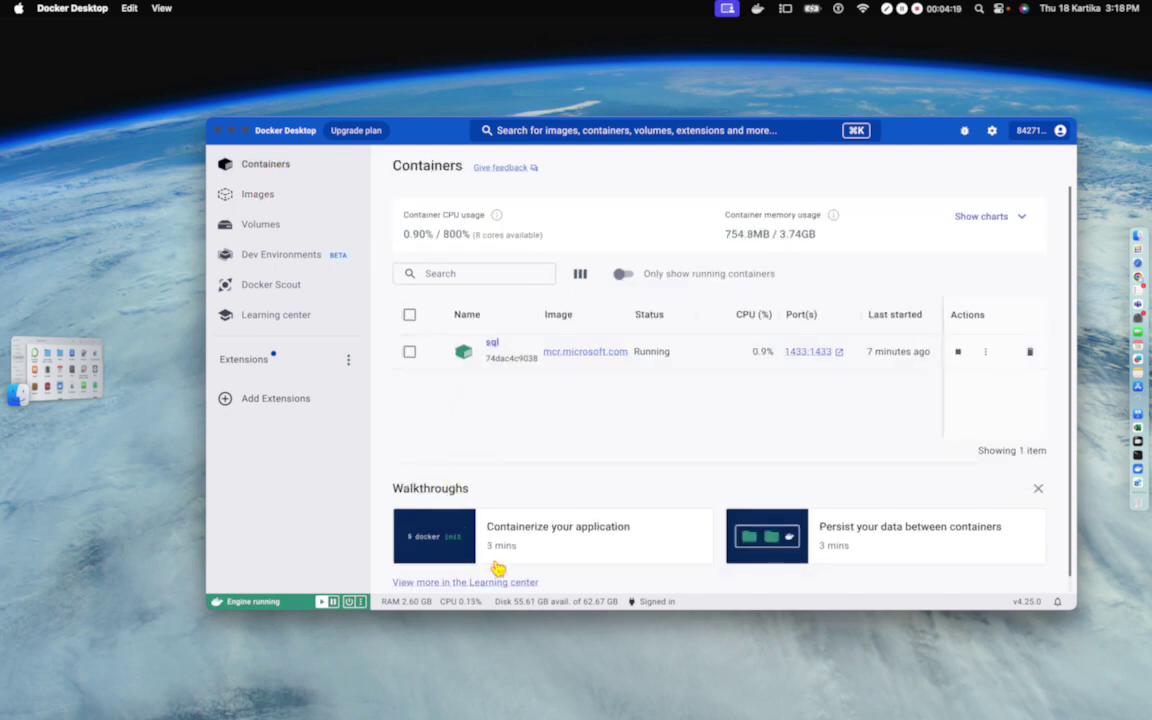
pyautogui.click(250, 198)
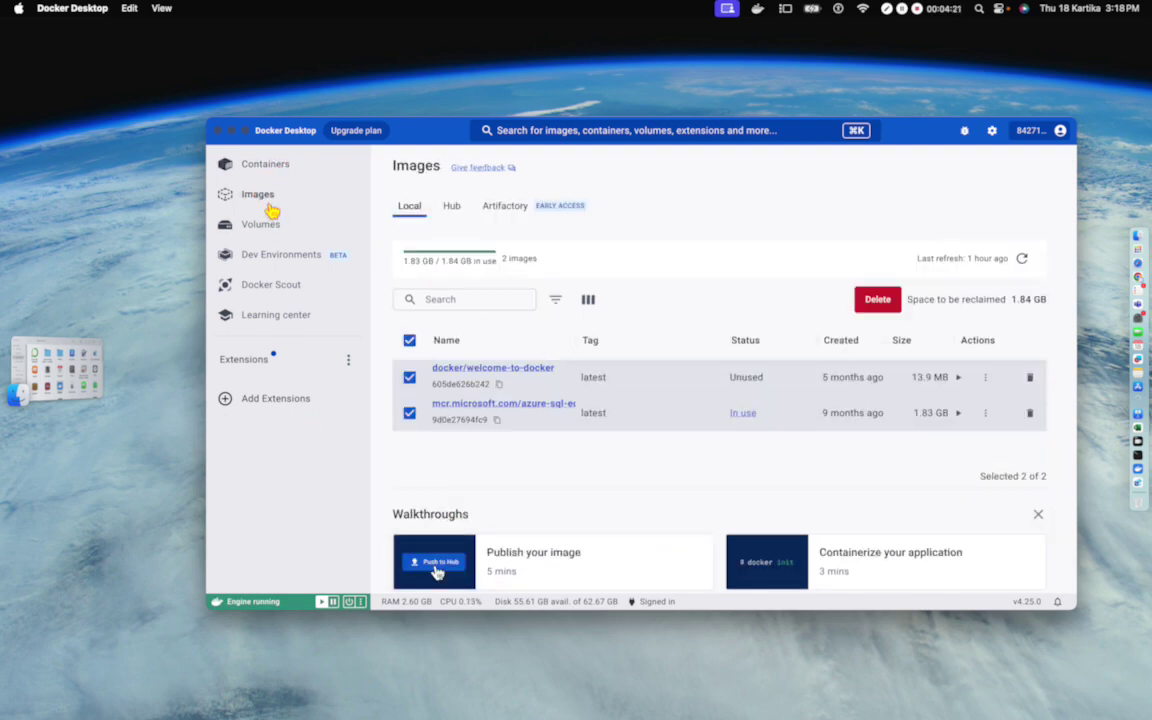
pyautogui.click(267, 264)
pyautogui.click(270, 236)
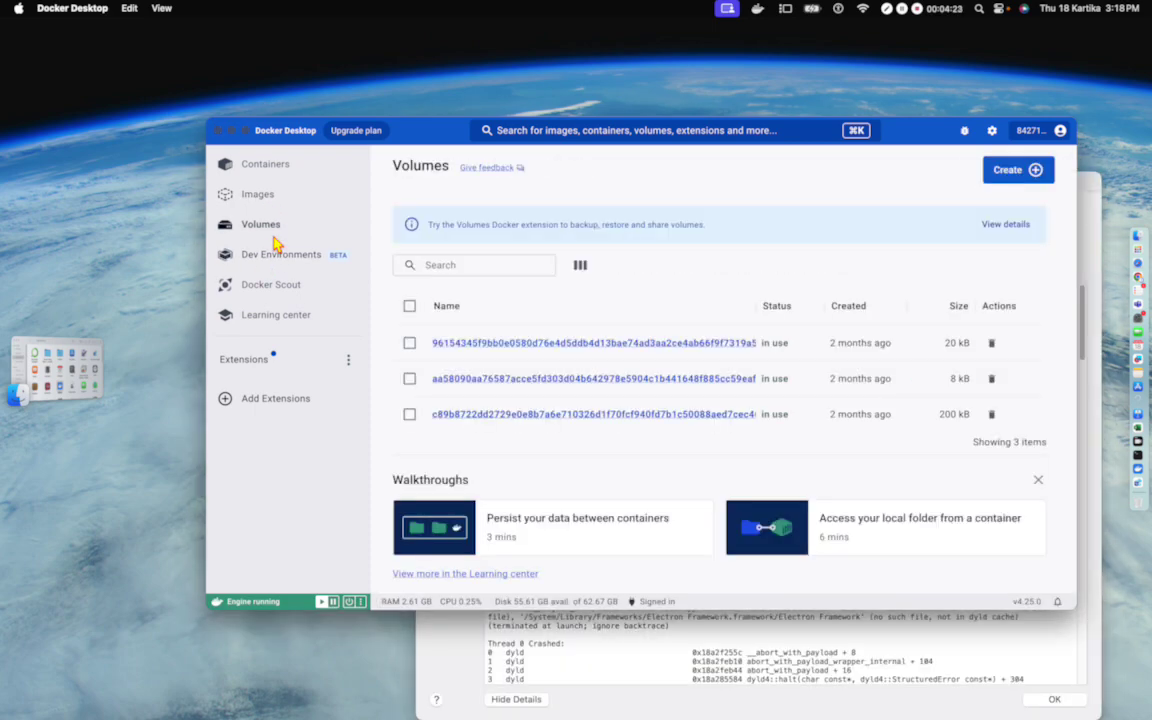
pyautogui.click(262, 166)
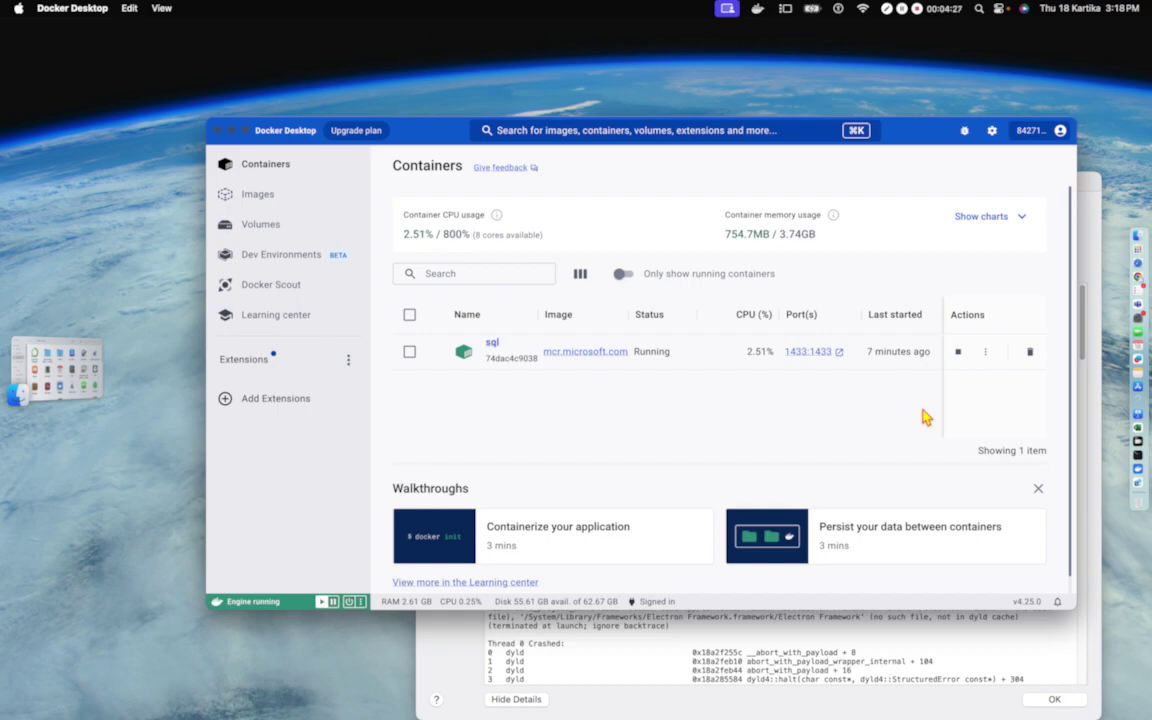
# - Switch to Google Chrome, search for Azure Data Studio in a new tab, and open its Microsoft Azure product page
pyautogui.click(1133, 280)
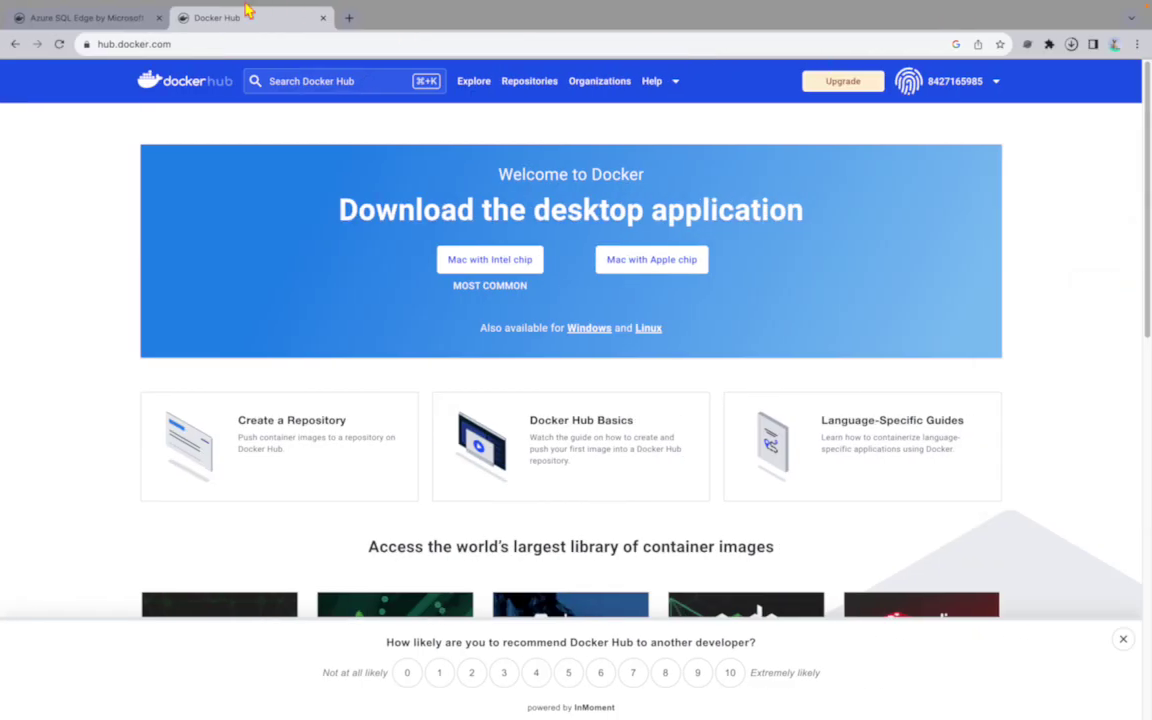
pyautogui.click(349, 18)
pyautogui.write('azxure')
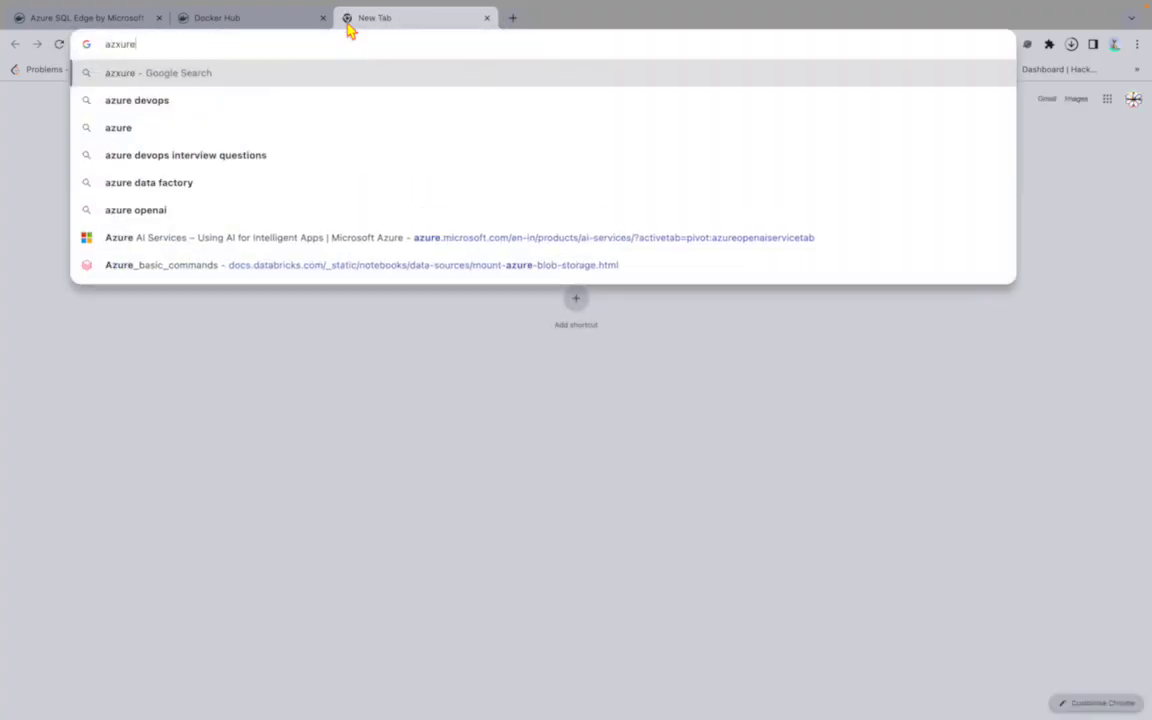
pyautogui.write(' data stud')
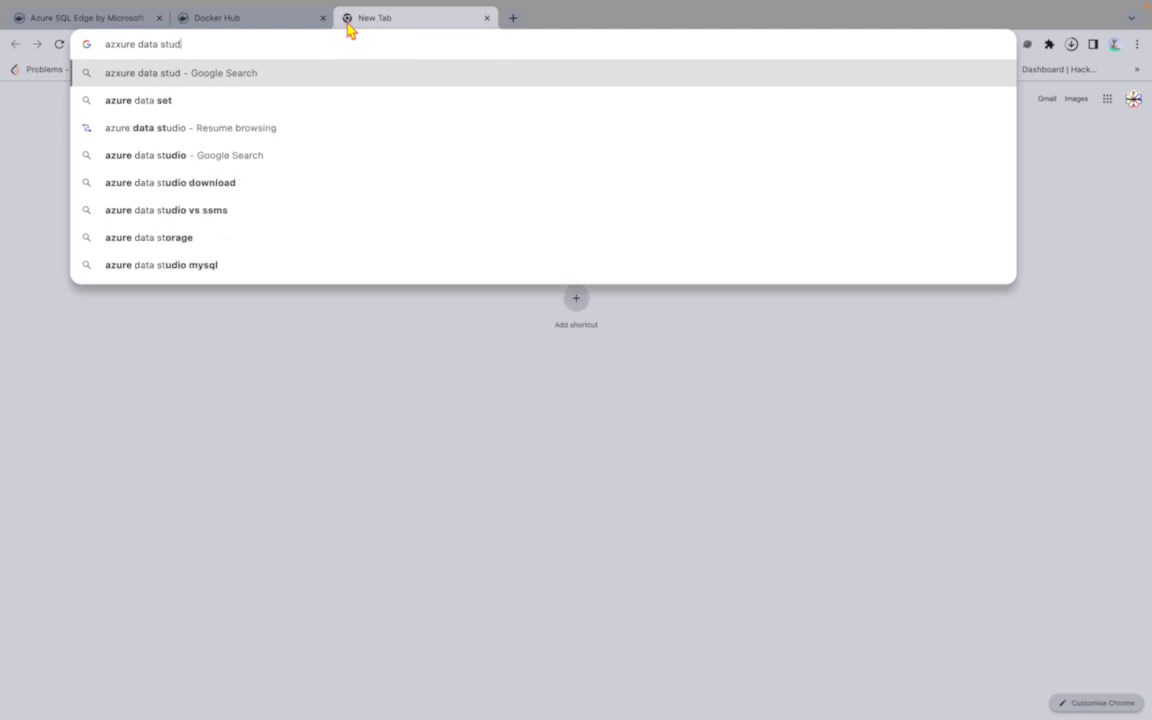
pyautogui.write('io')
pyautogui.press('Return')
pyautogui.click(232, 259)
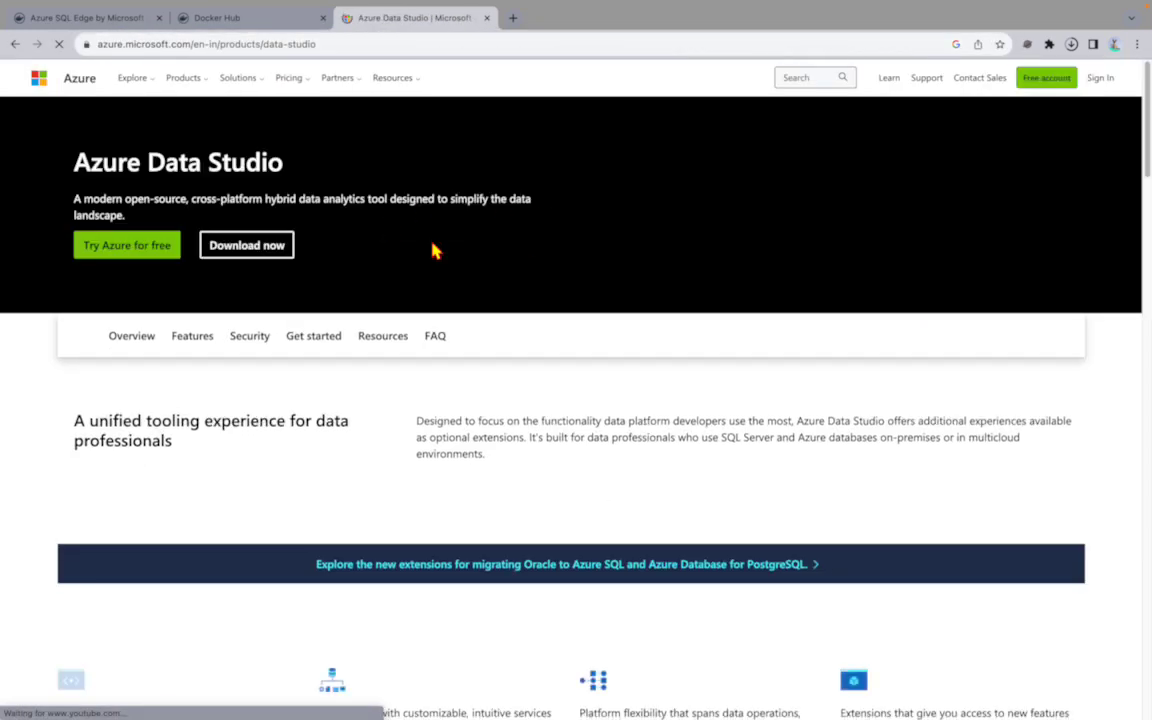
# - Open the Azure Data Studio download article, go to its download table, and highlight the macOS .zip options
pyautogui.click(266, 252)
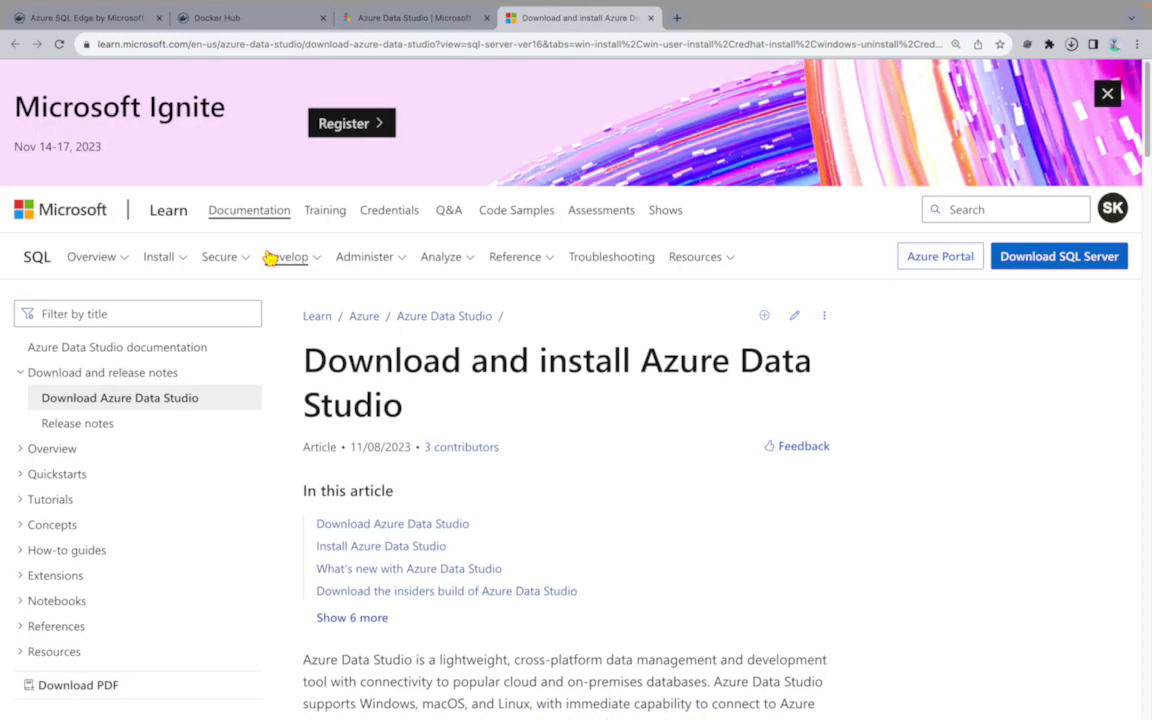
pyautogui.click(1069, 263)
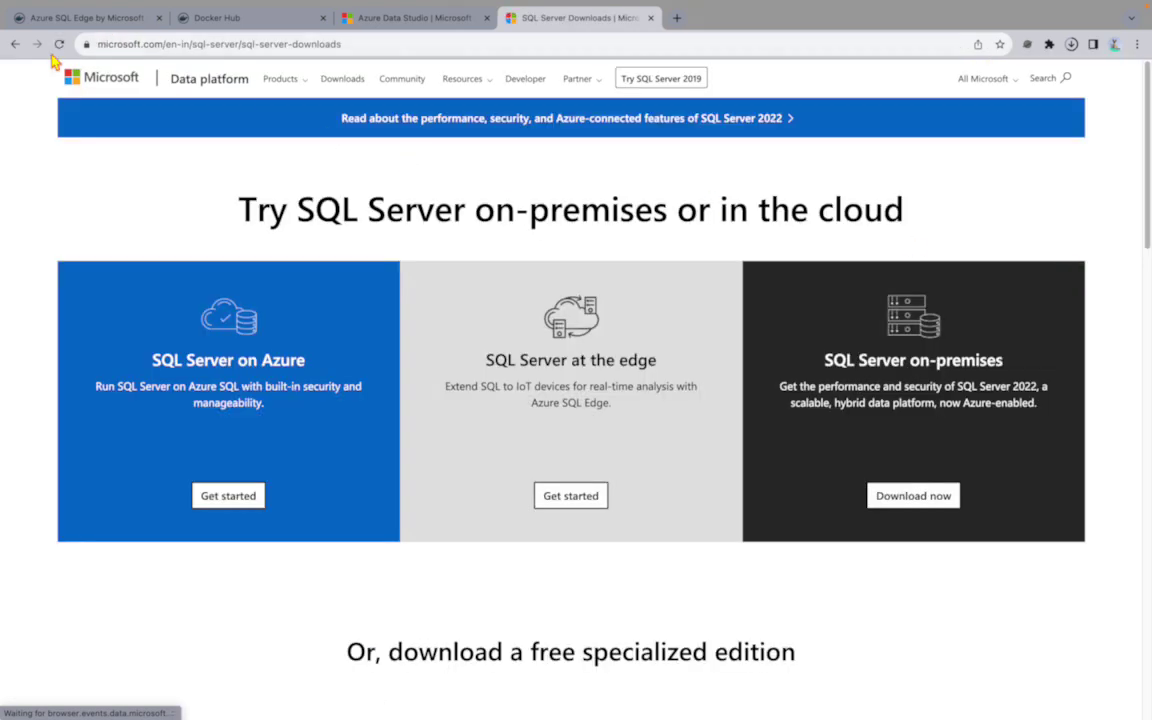
pyautogui.click(15, 44)
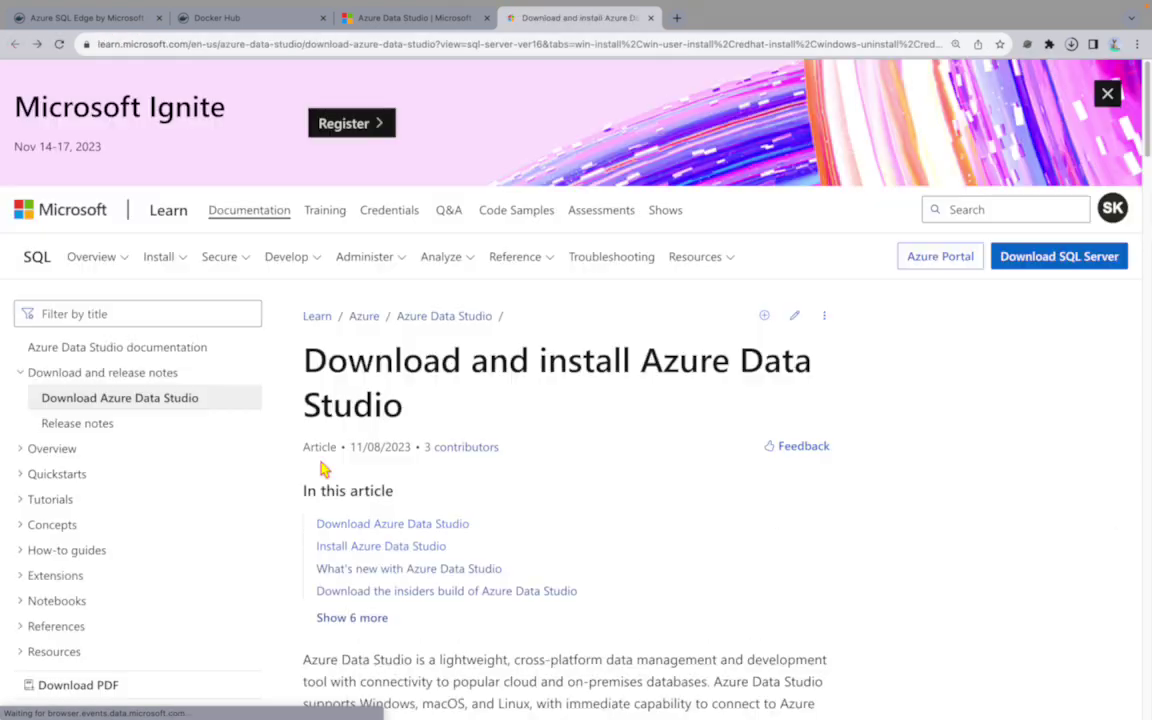
pyautogui.click(411, 526)
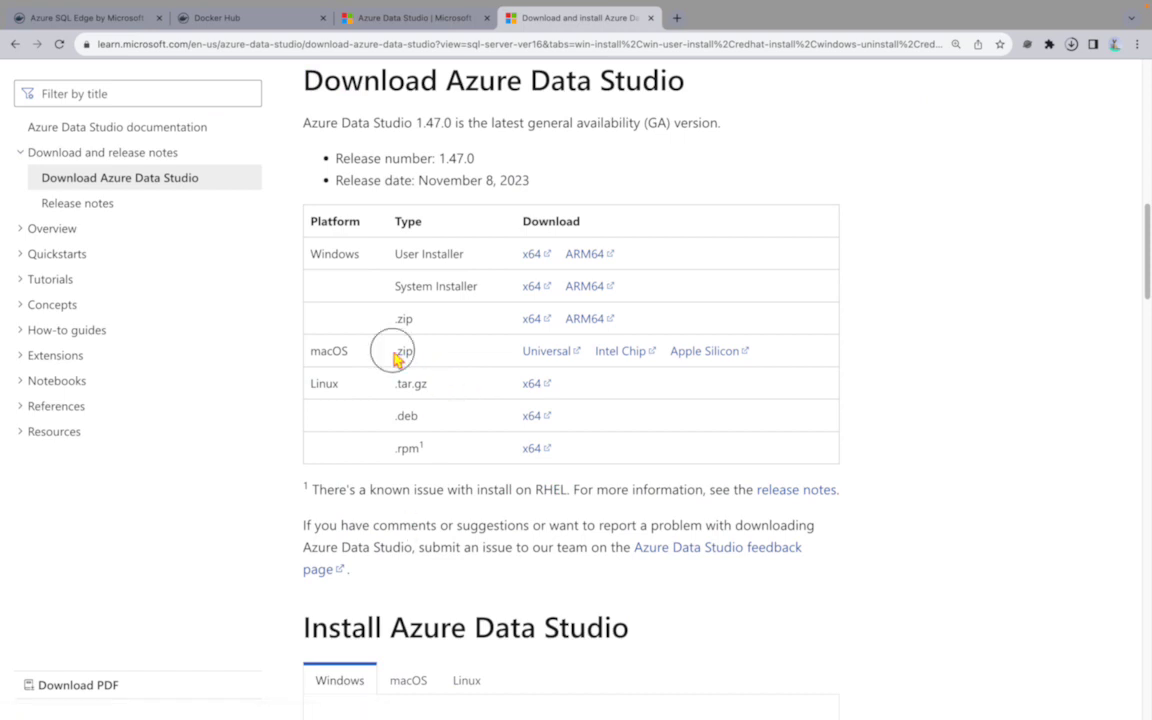
pyautogui.moveTo(391, 357); pyautogui.dragTo(822, 356)
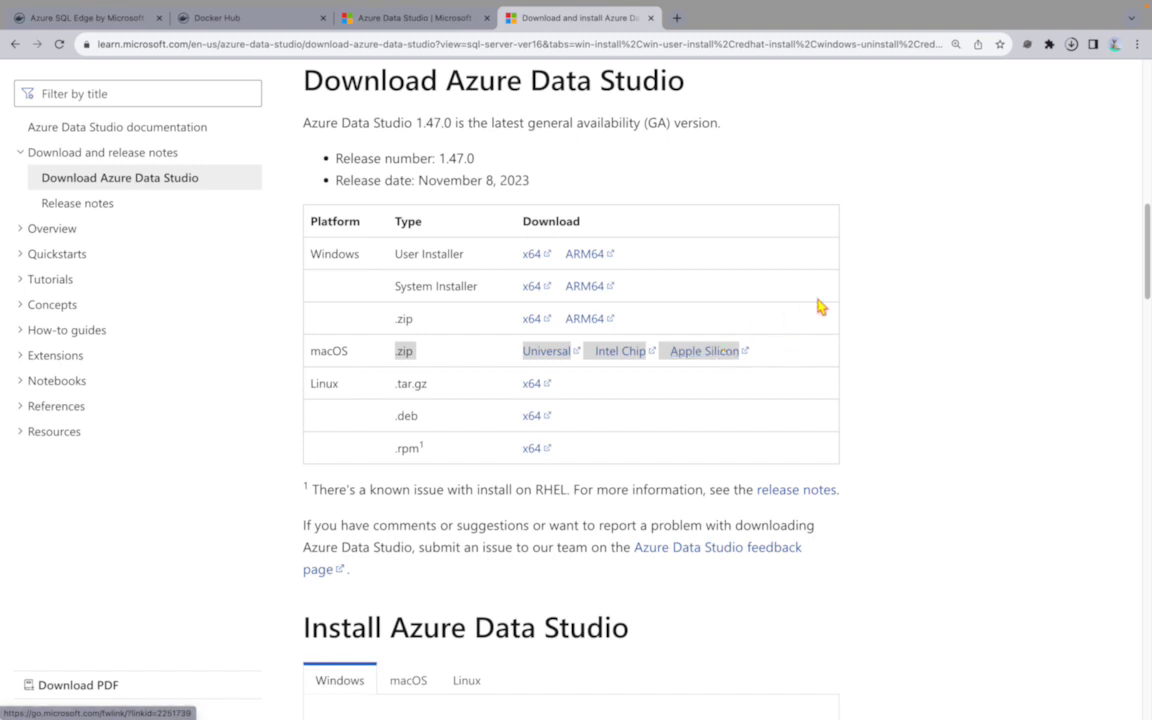
# - Check the browser's recent download history and switch back to the Docker Desktop window
pyautogui.click(1071, 45)
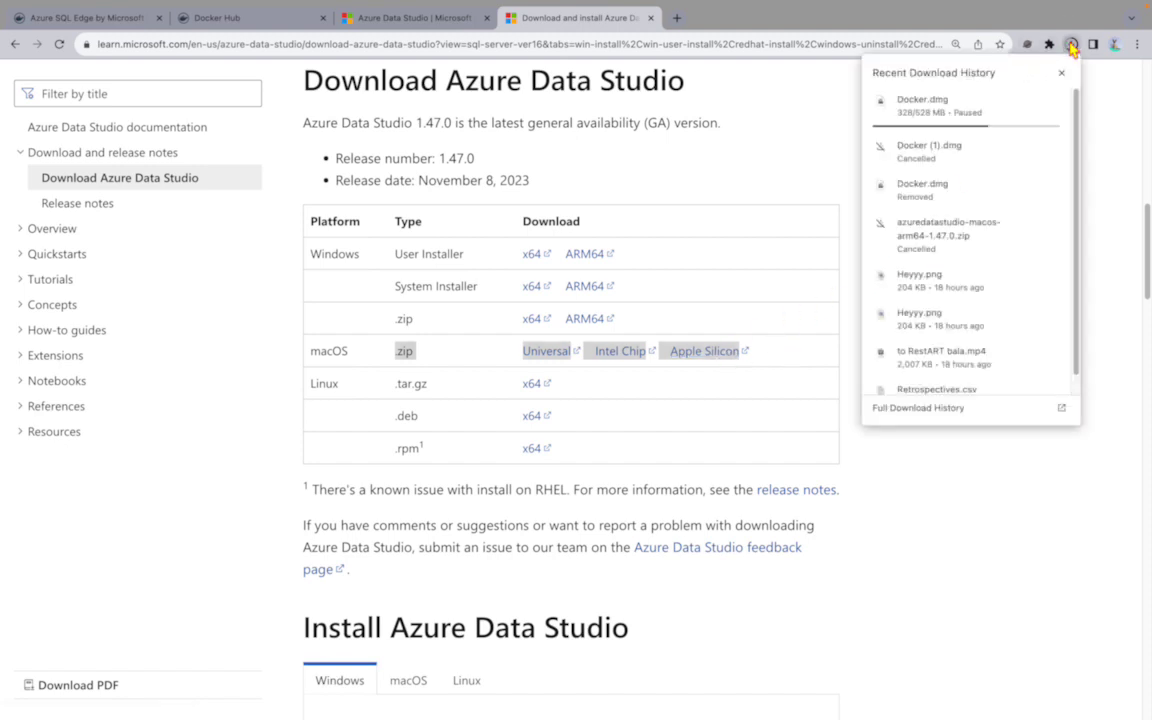
pyautogui.moveTo(1021, 125)
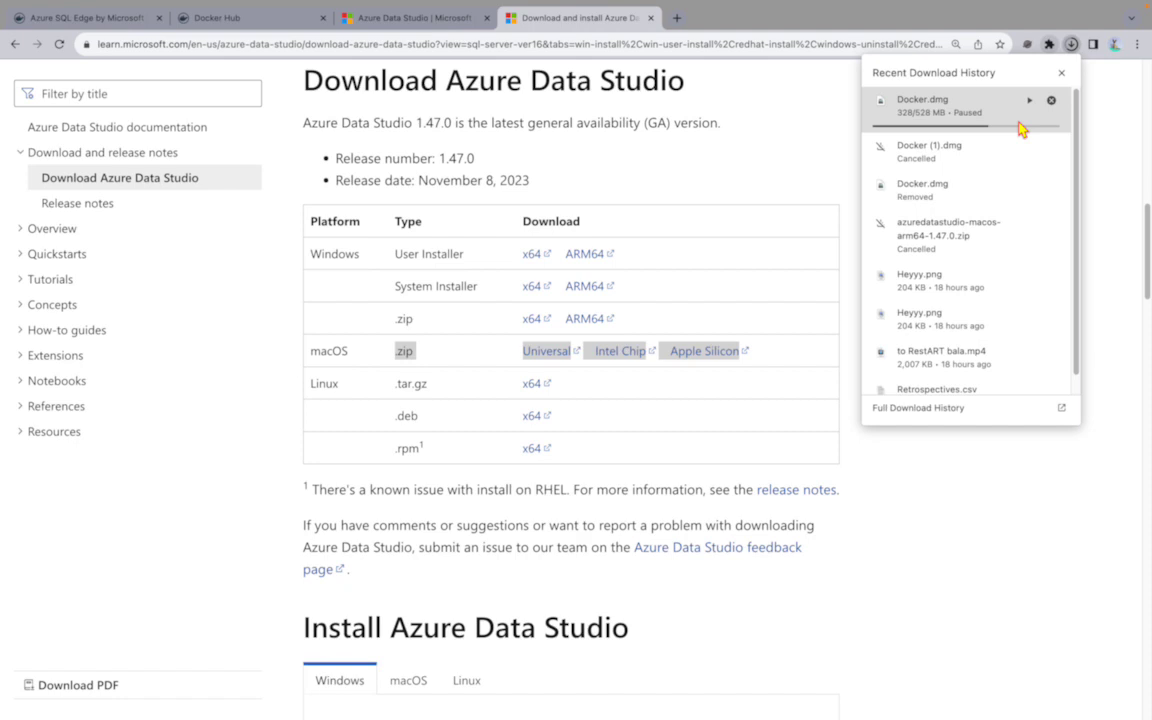
pyautogui.moveTo(1103, 8)
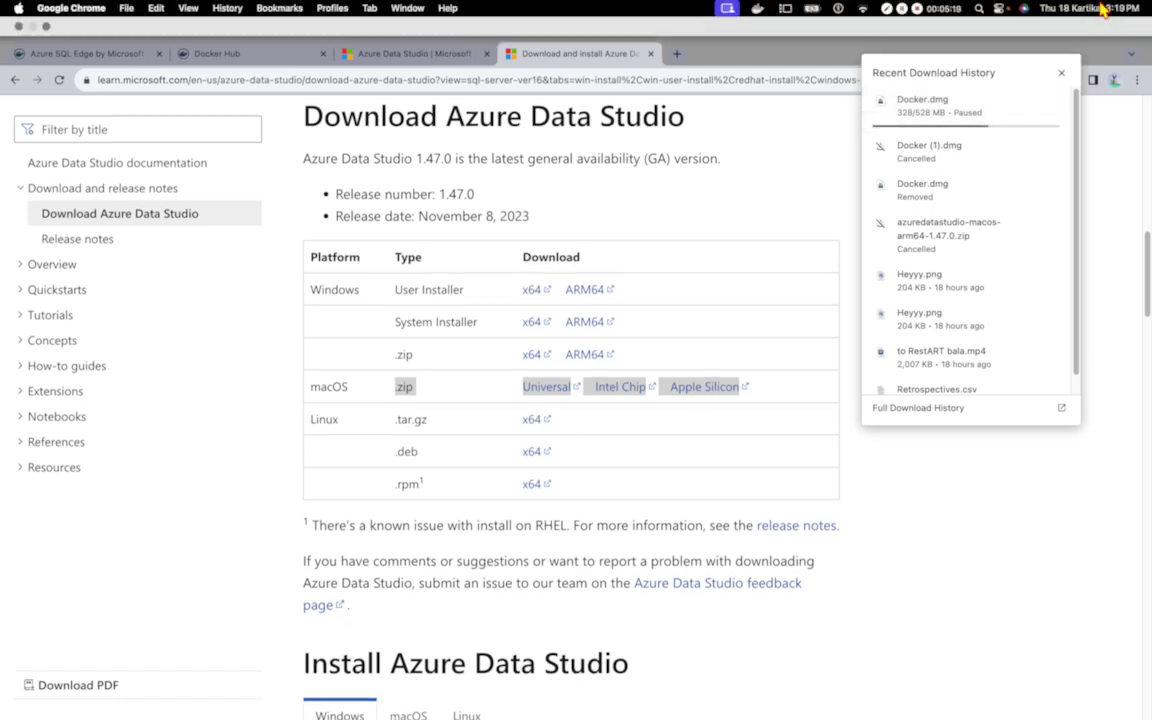
pyautogui.hotkey('ctrl', 'Left')
pyautogui.moveTo(1133, 325)
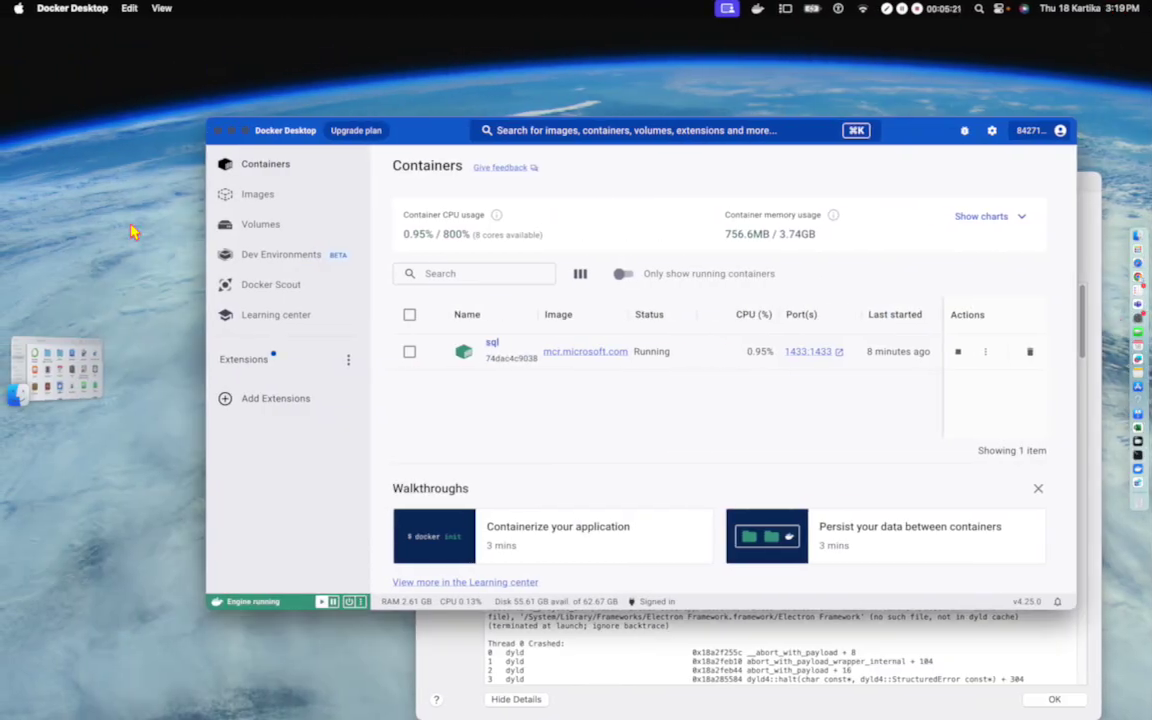
# - Launch Azure Data Studio from the Applications folder and open the form for a new database connection
pyautogui.click(1132, 239)
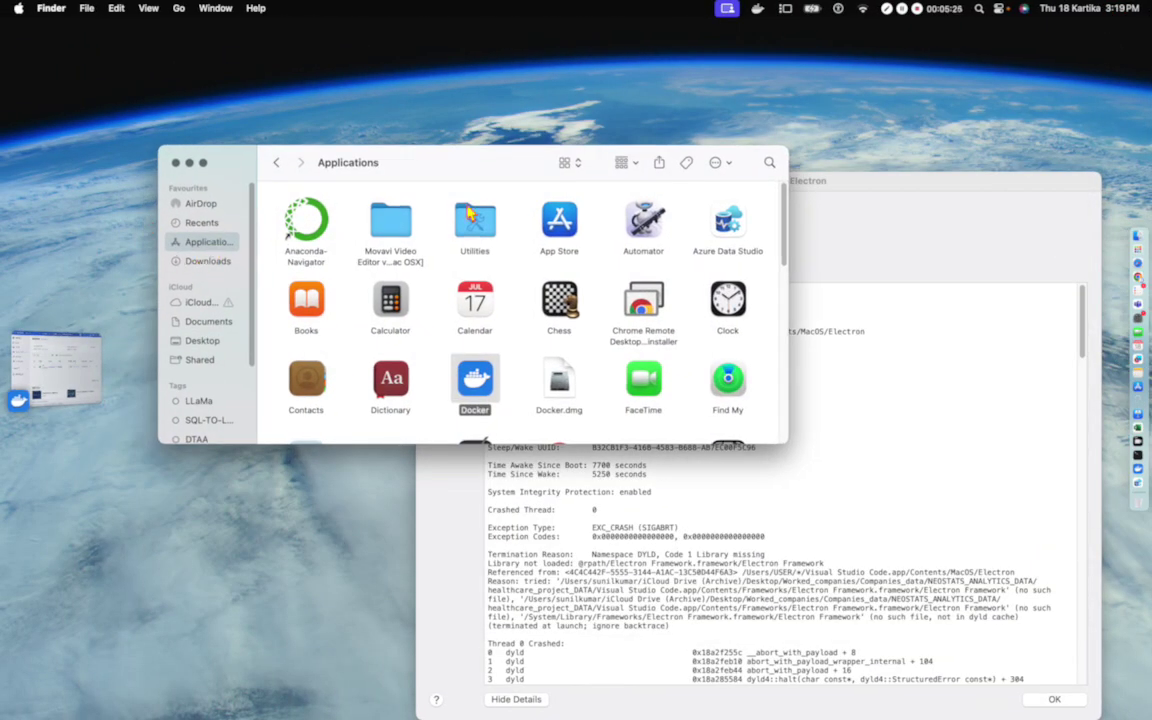
pyautogui.click(739, 228)
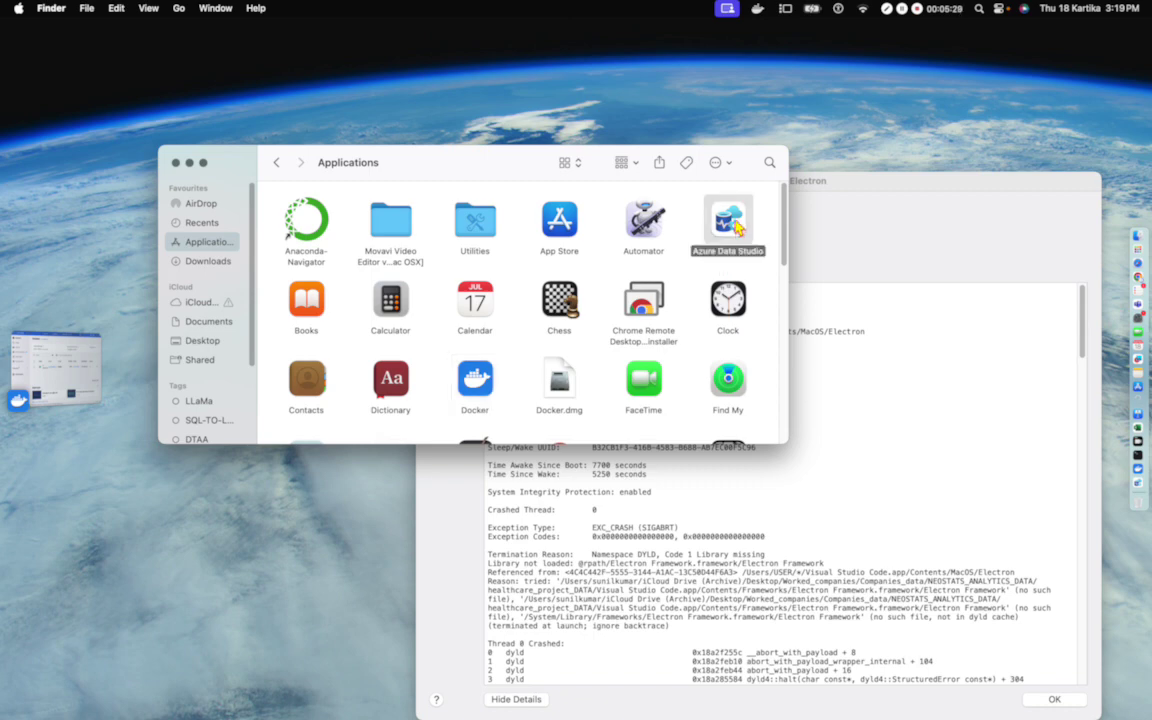
pyautogui.doubleClick(739, 227)
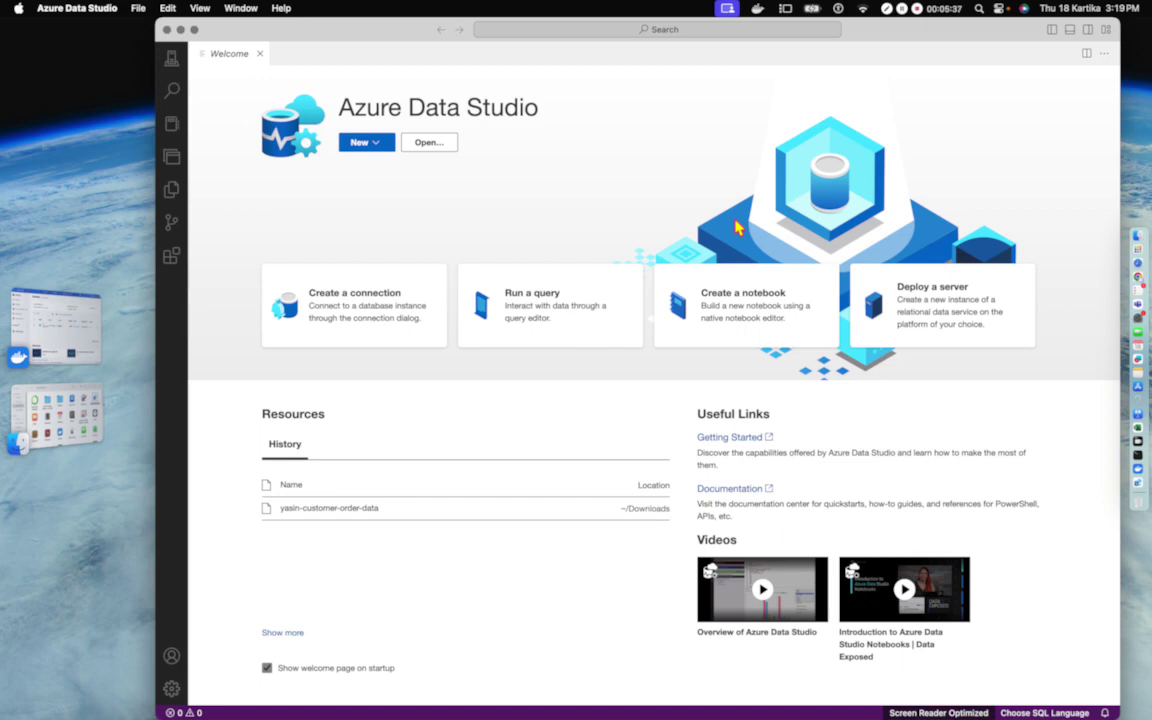
pyautogui.click(364, 311)
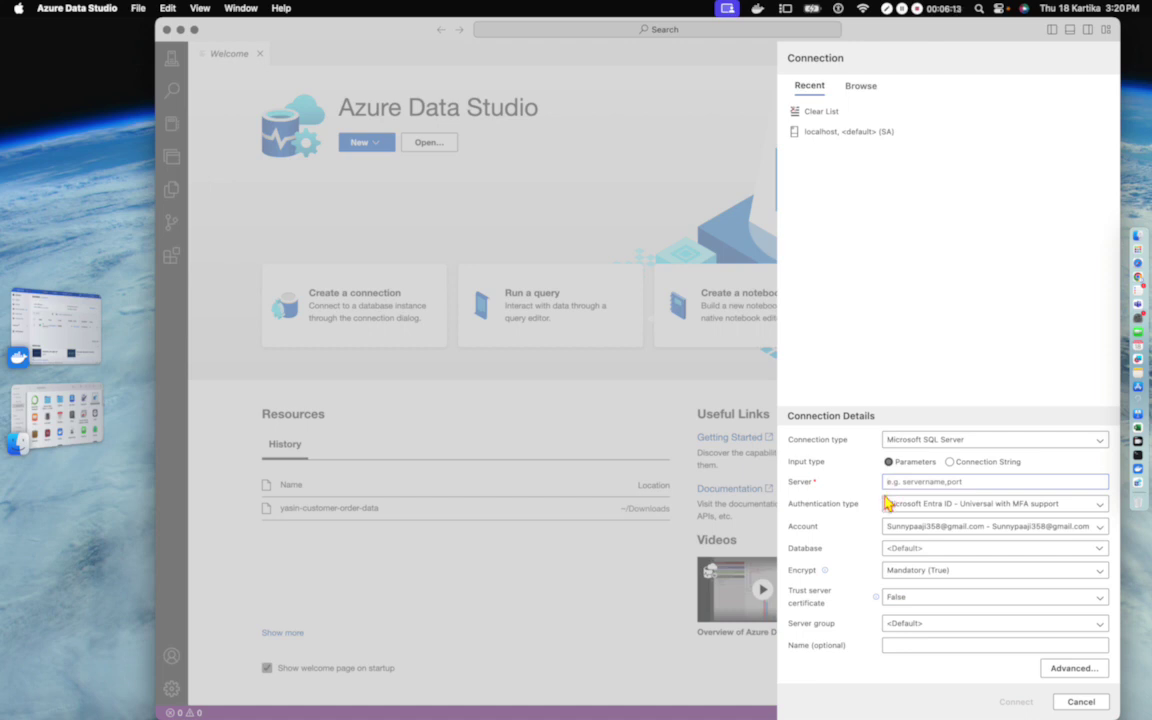
# - View the Docker Hub page in Chrome, then switch to Notes and highlight the Azure sql edge search term in the Docker note
pyautogui.hotkey('ctrl', 'Right')
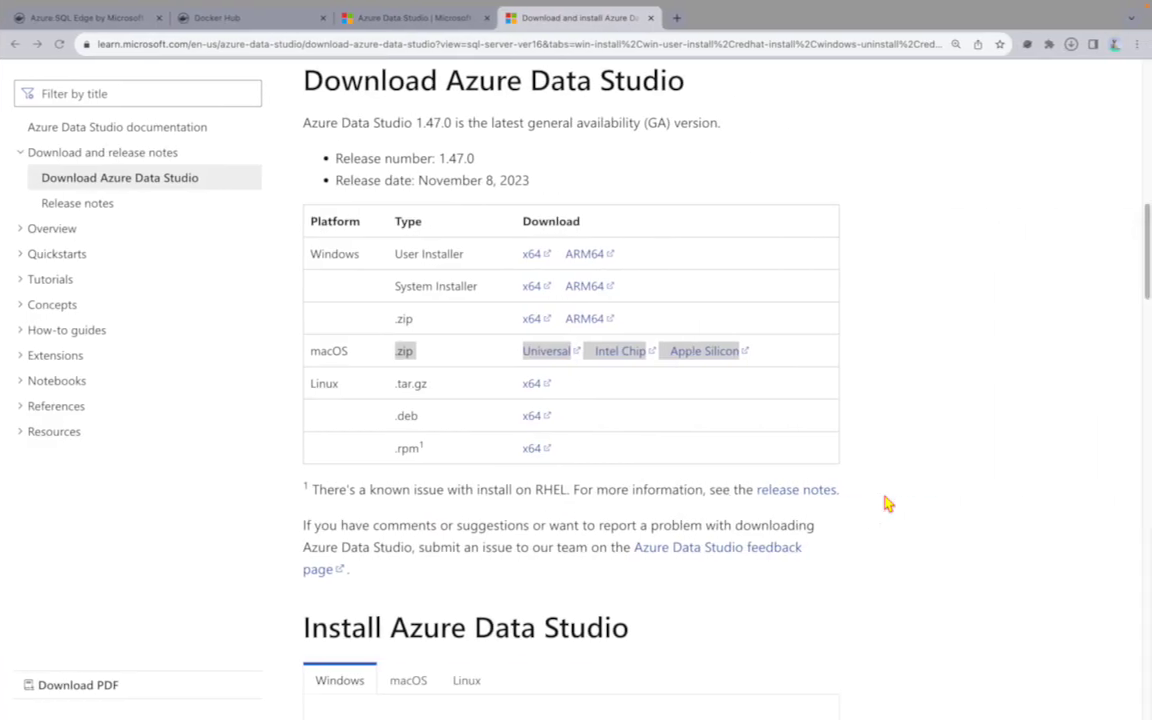
pyautogui.click(206, 21)
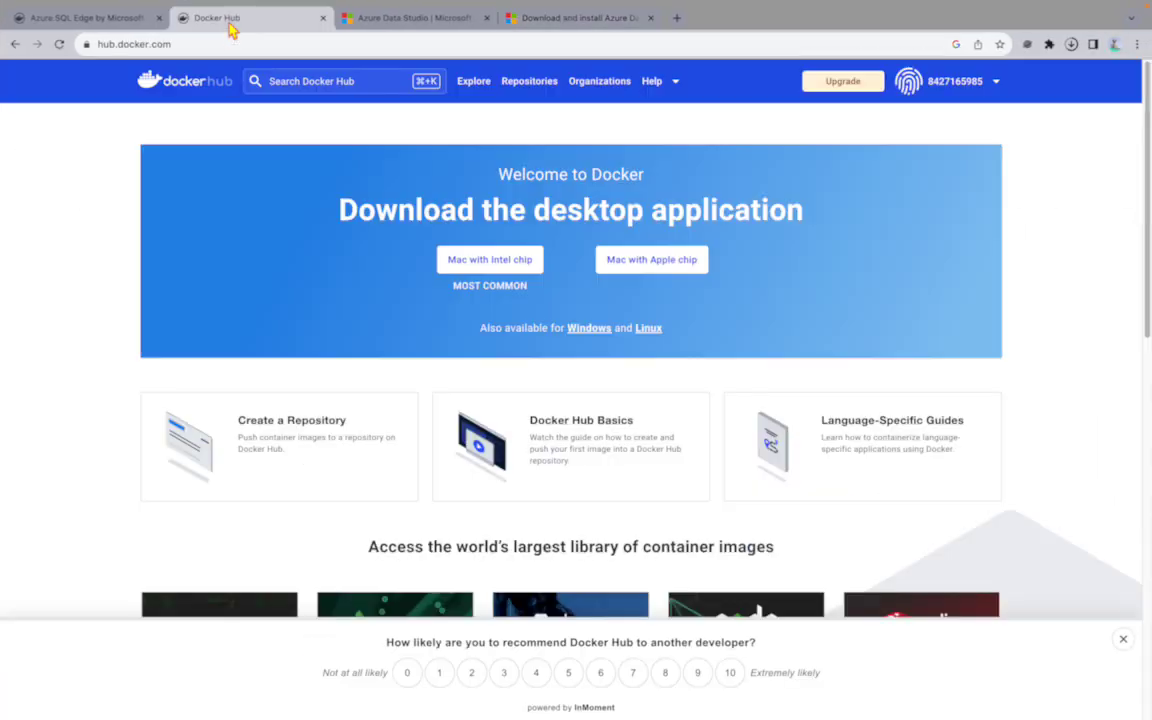
pyautogui.click(320, 82)
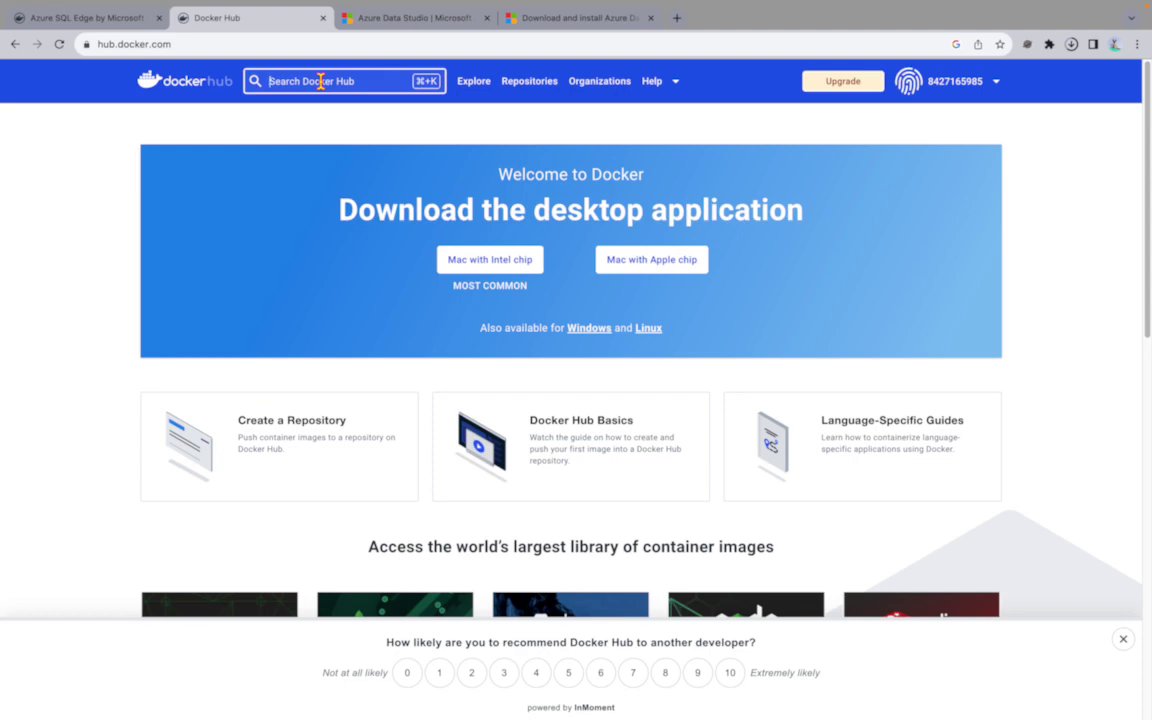
pyautogui.hotkey('ctrl', 'Left')
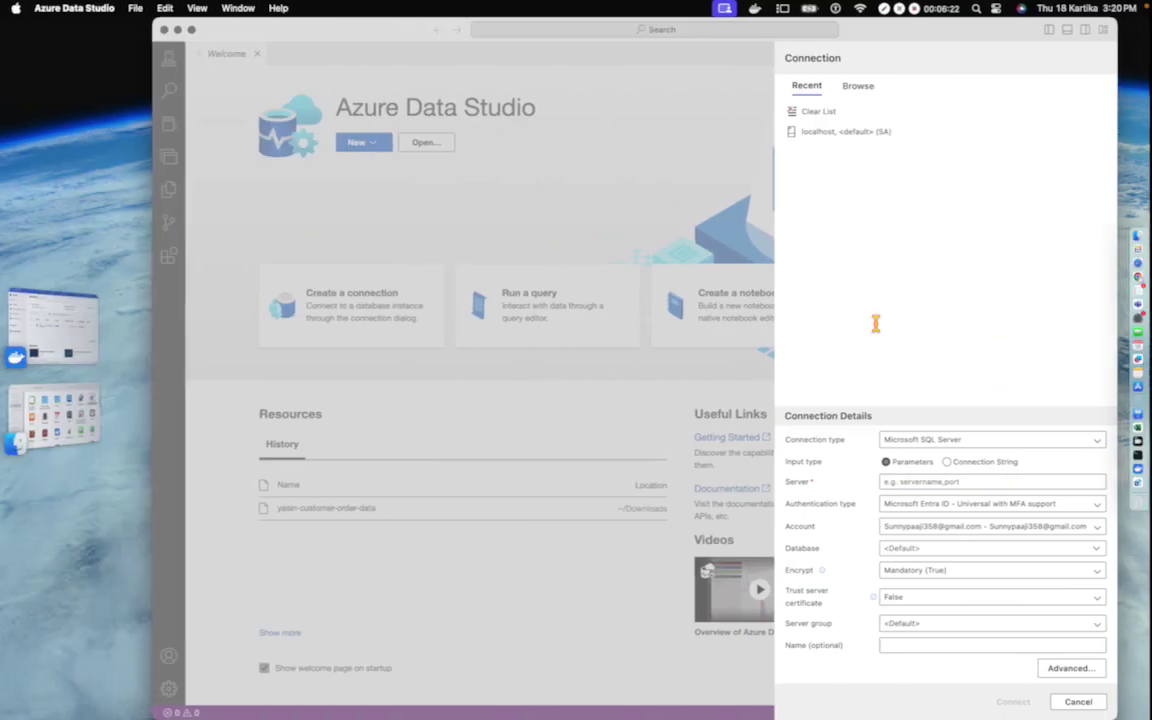
pyautogui.click(1133, 386)
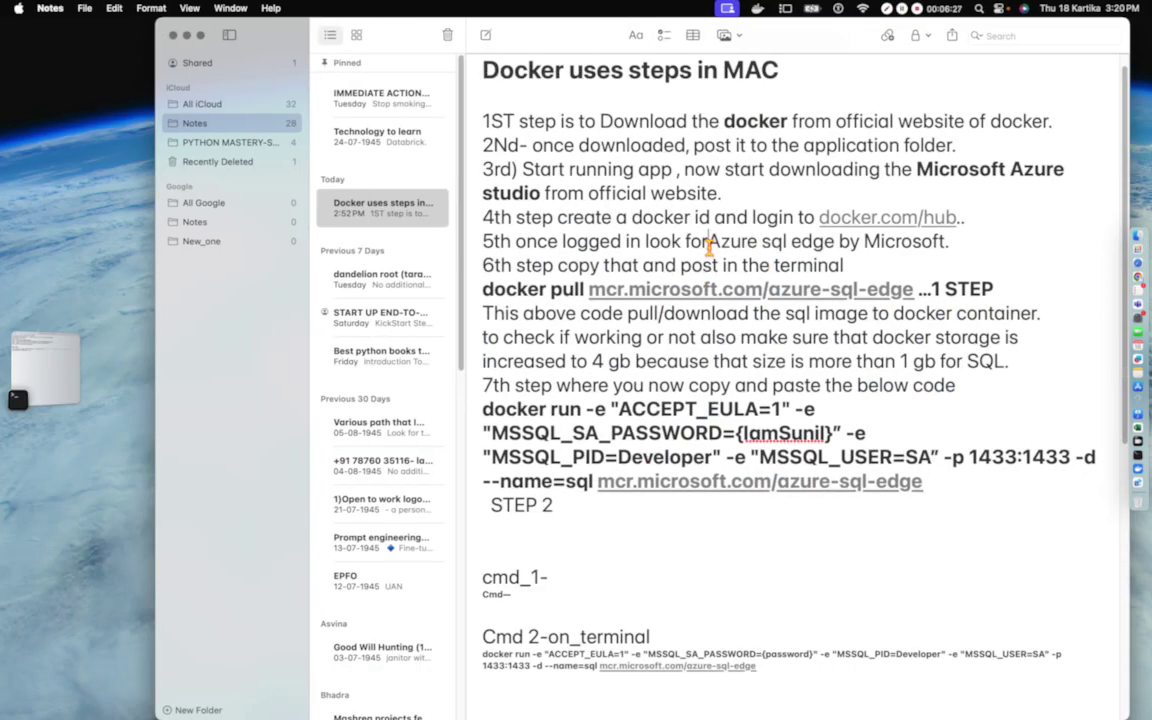
pyautogui.moveTo(686, 241); pyautogui.dragTo(836, 241)
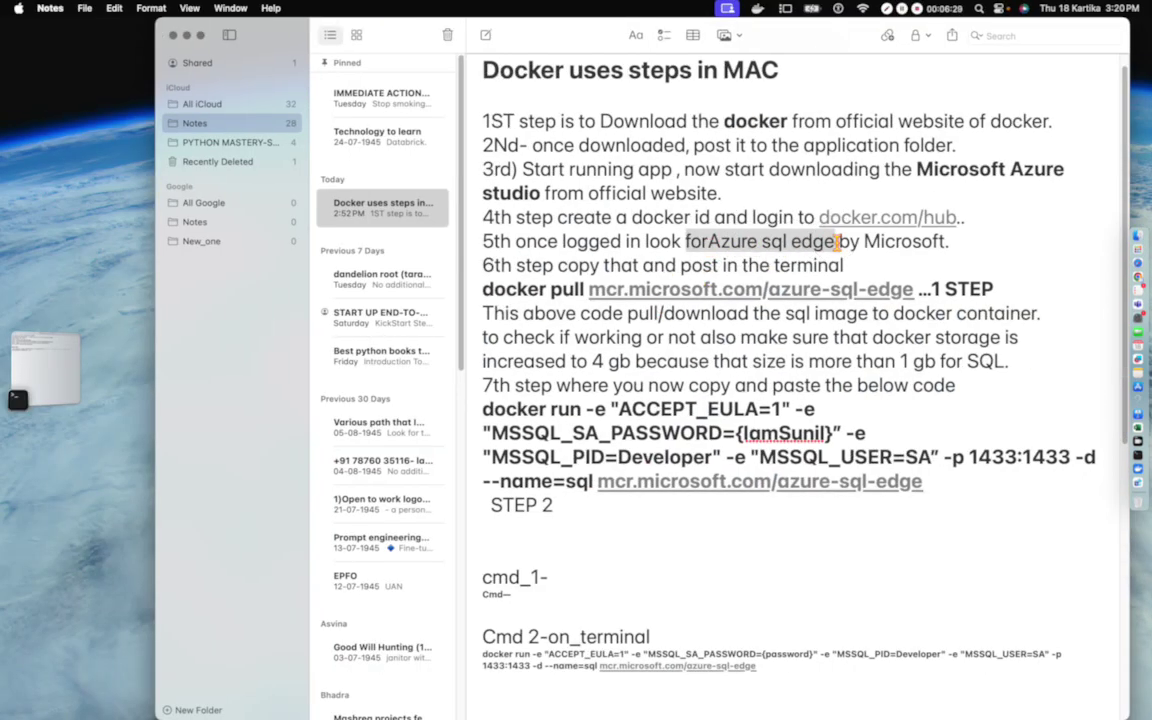
# - Switch back to Docker Hub in Chrome and search for "Azure sql edge"
pyautogui.hotkey('ctrl', 'Right')
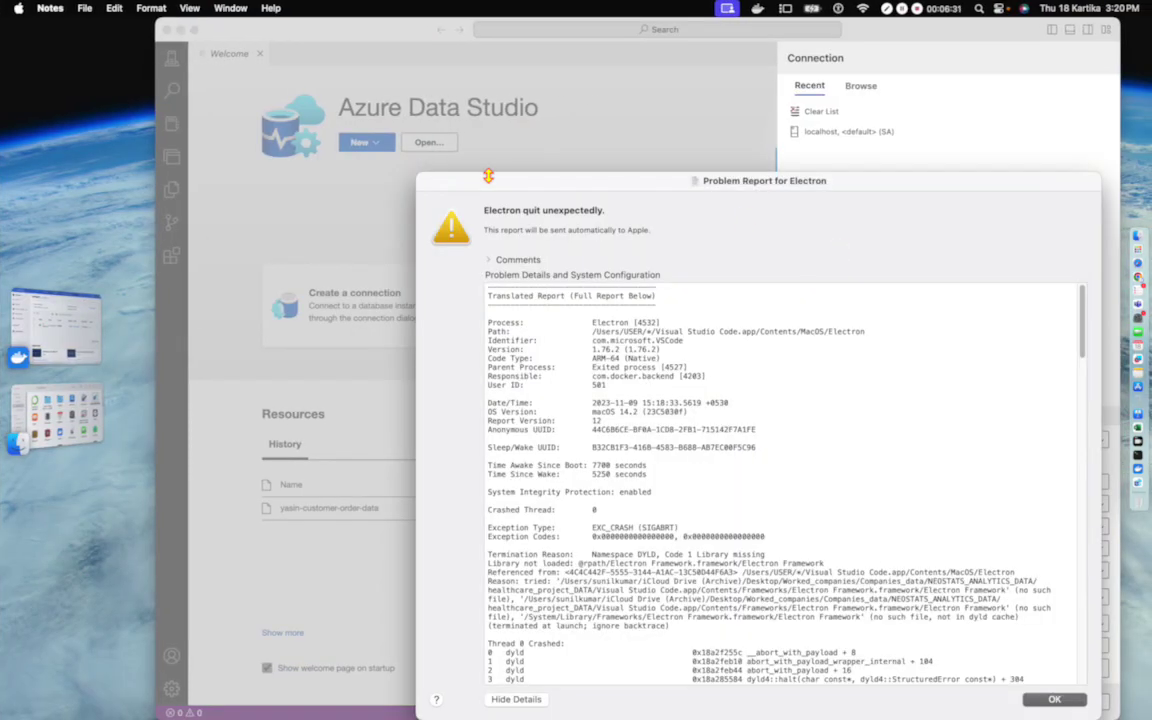
pyautogui.hotkey('ctrl', 'Right')
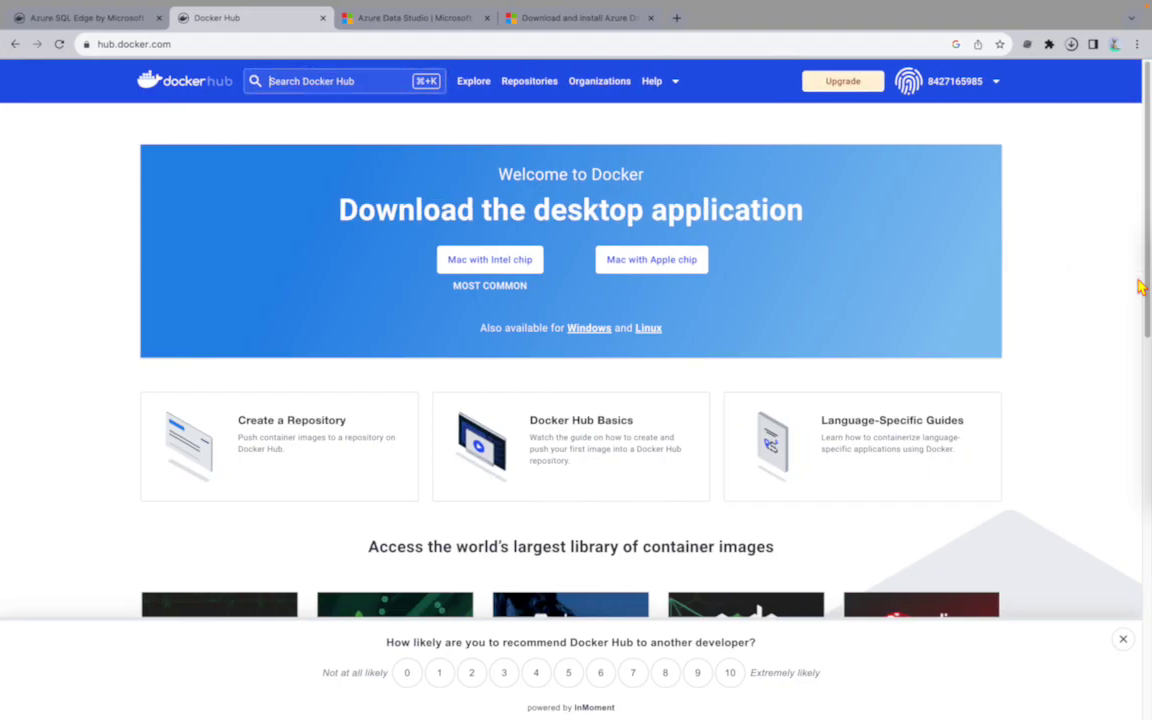
pyautogui.click(291, 84)
pyautogui.write('for azure sql edge')
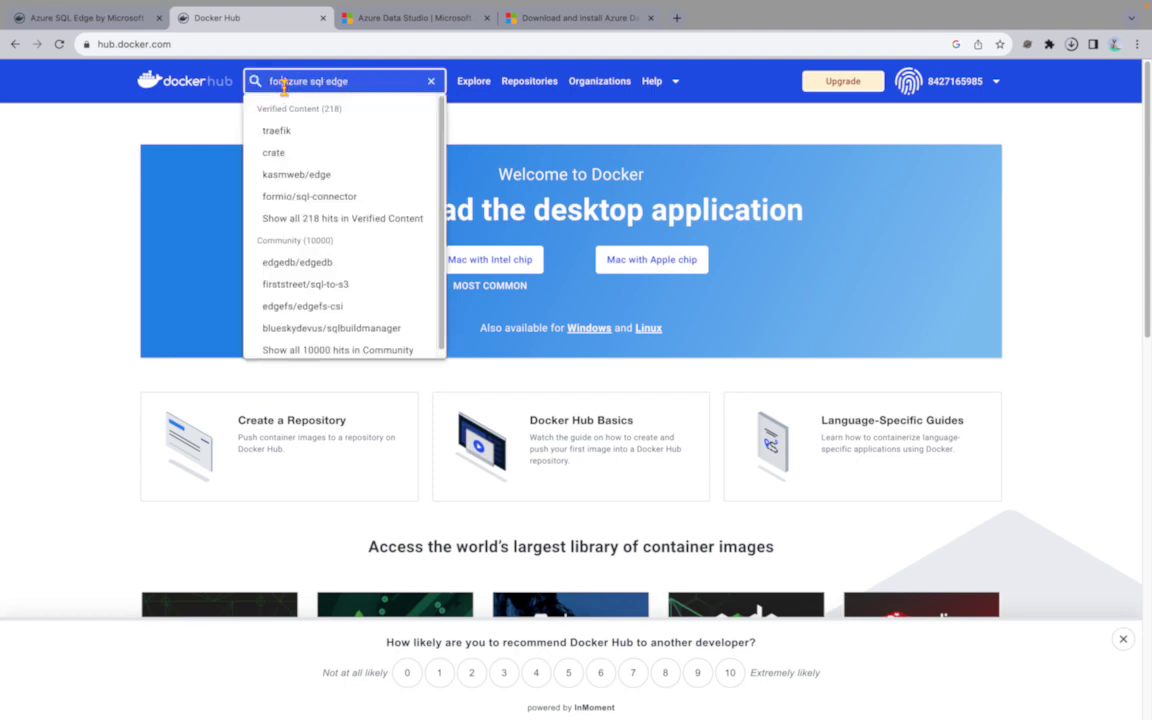
pyautogui.click(285, 82)
pyautogui.press('BackSpace')
pyautogui.press('BackSpace')
pyautogui.press('BackSpace')
pyautogui.press('BackSpace')
pyautogui.press('BackSpace')
pyautogui.write('A')
pyautogui.press('Return')
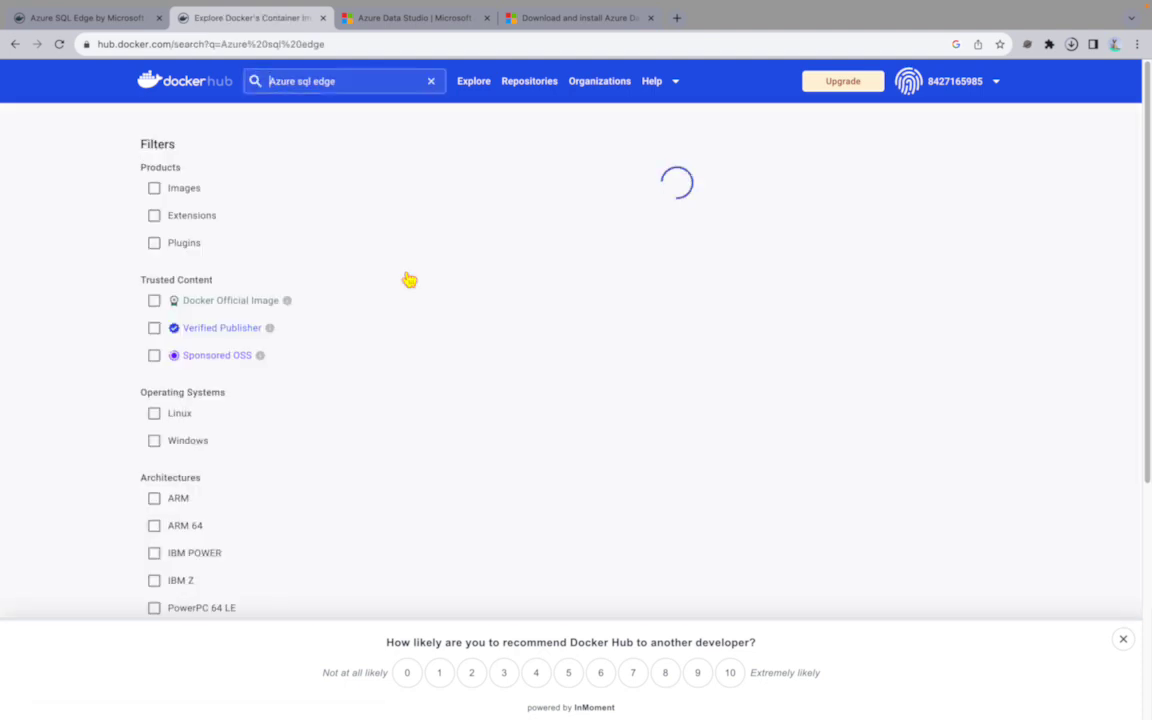
# - Open Microsoft's Azure SQL Edge image page from the search results and copy its docker pull command
pyautogui.scroll(-4, 1010, 298)
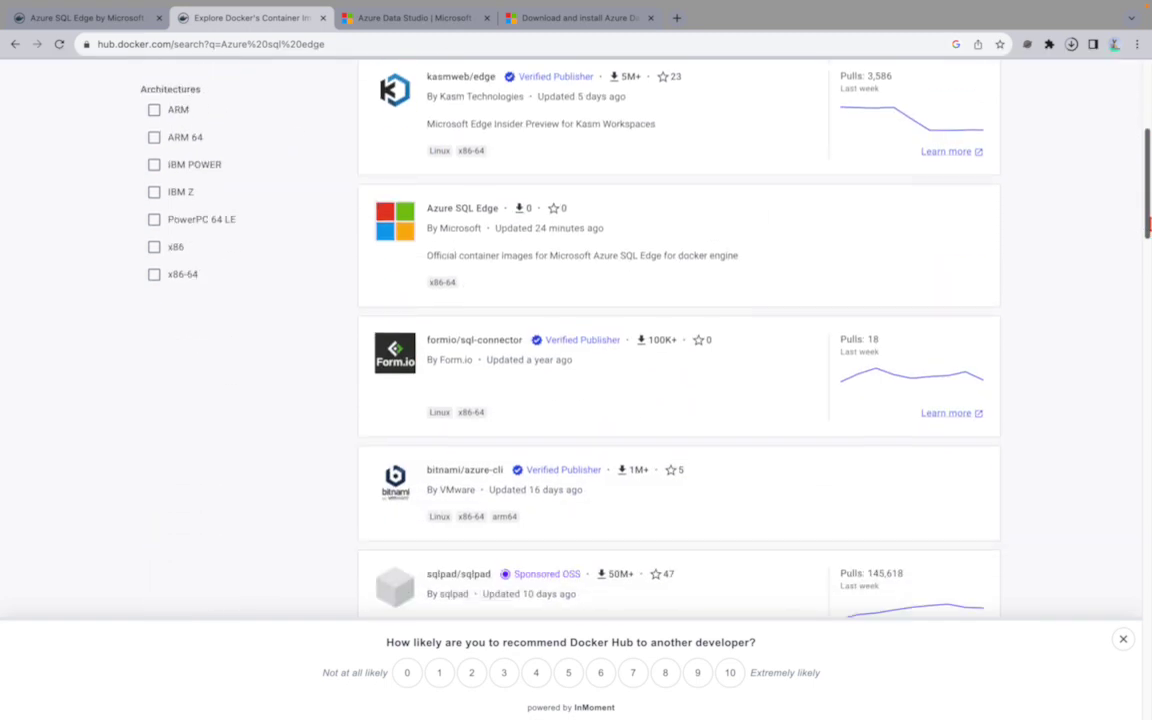
pyautogui.click(793, 257)
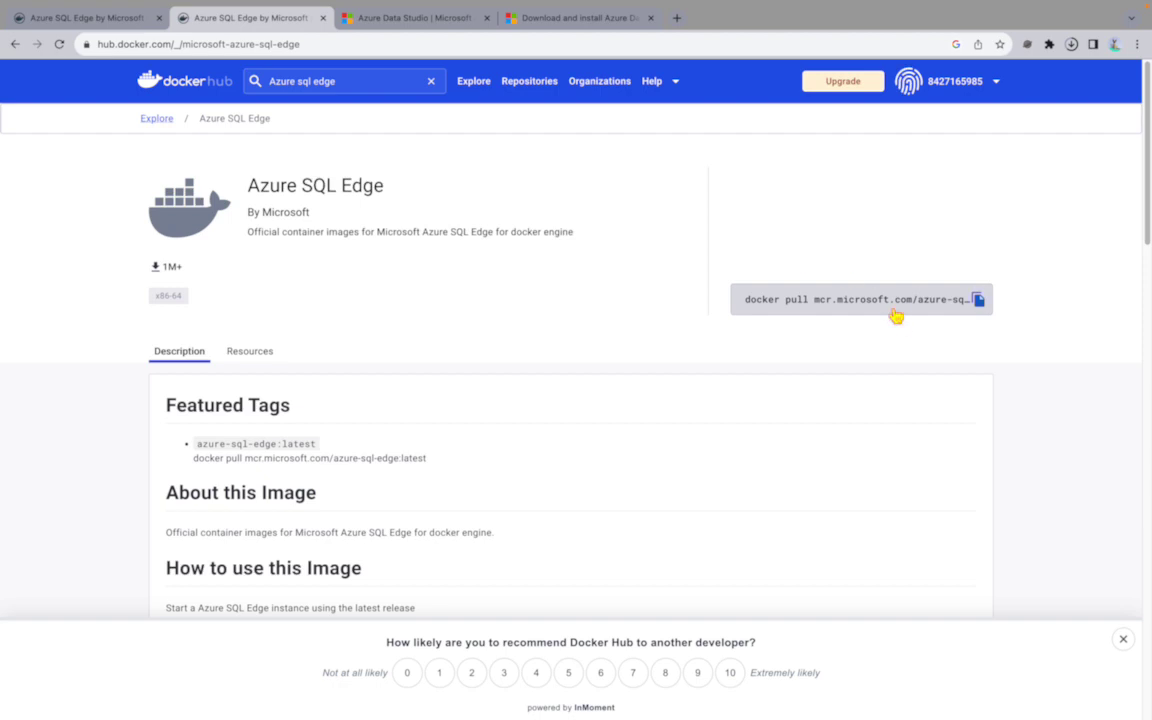
pyautogui.click(980, 300)
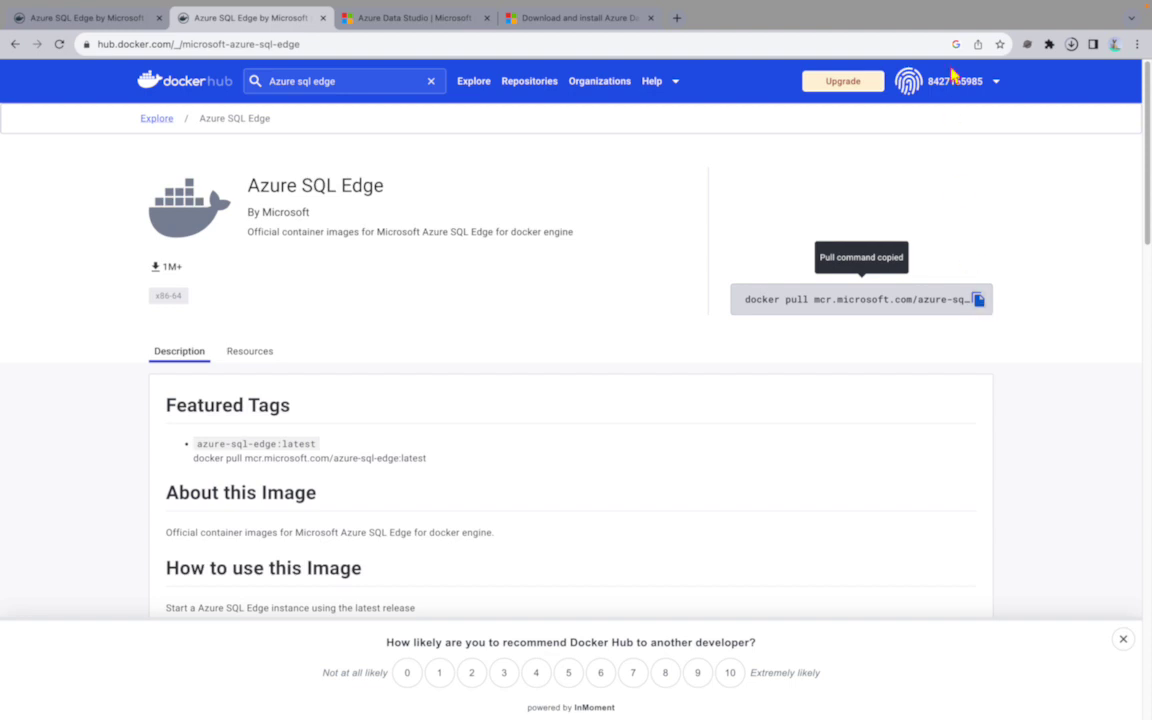
# - Switch to Terminal by finding it with the system-wide search
pyautogui.moveTo(836, 20)
pyautogui.click(979, 9)
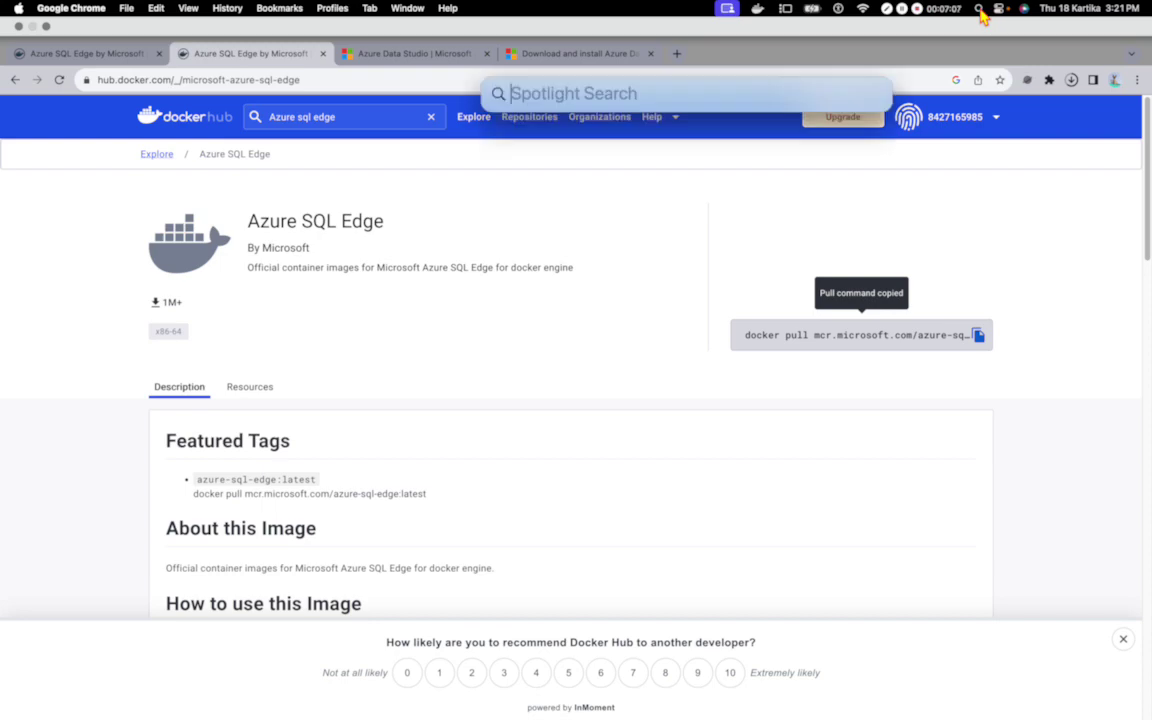
pyautogui.write('terminal')
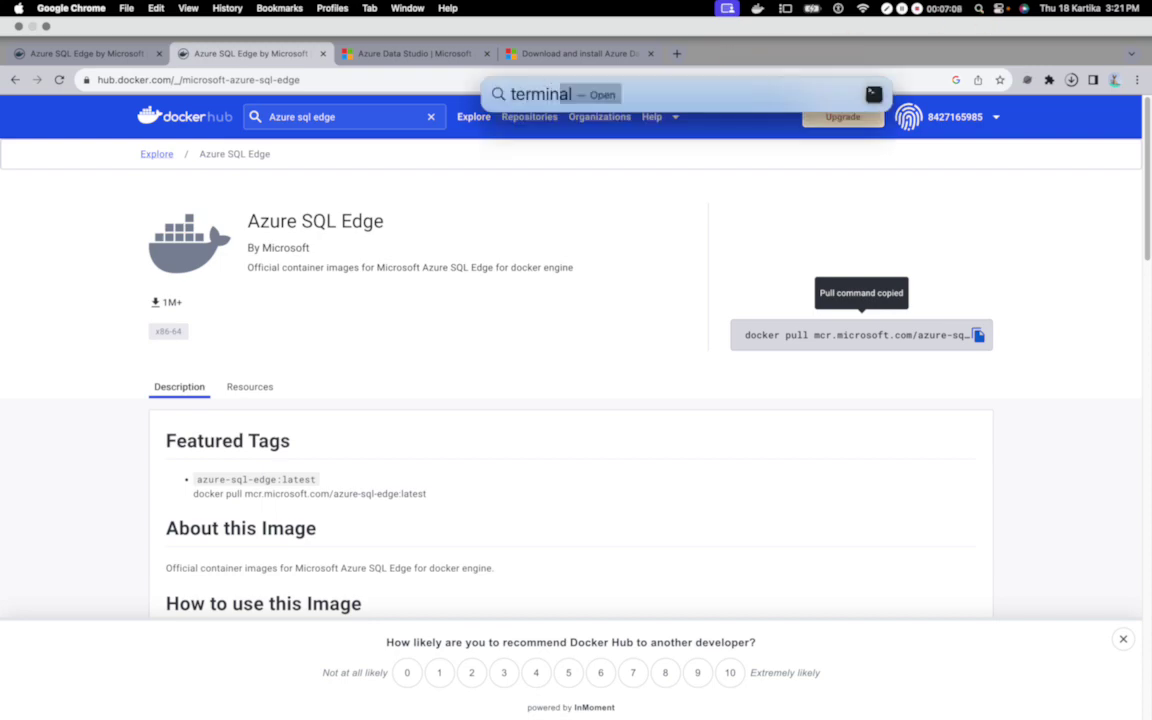
pyautogui.press('Return')
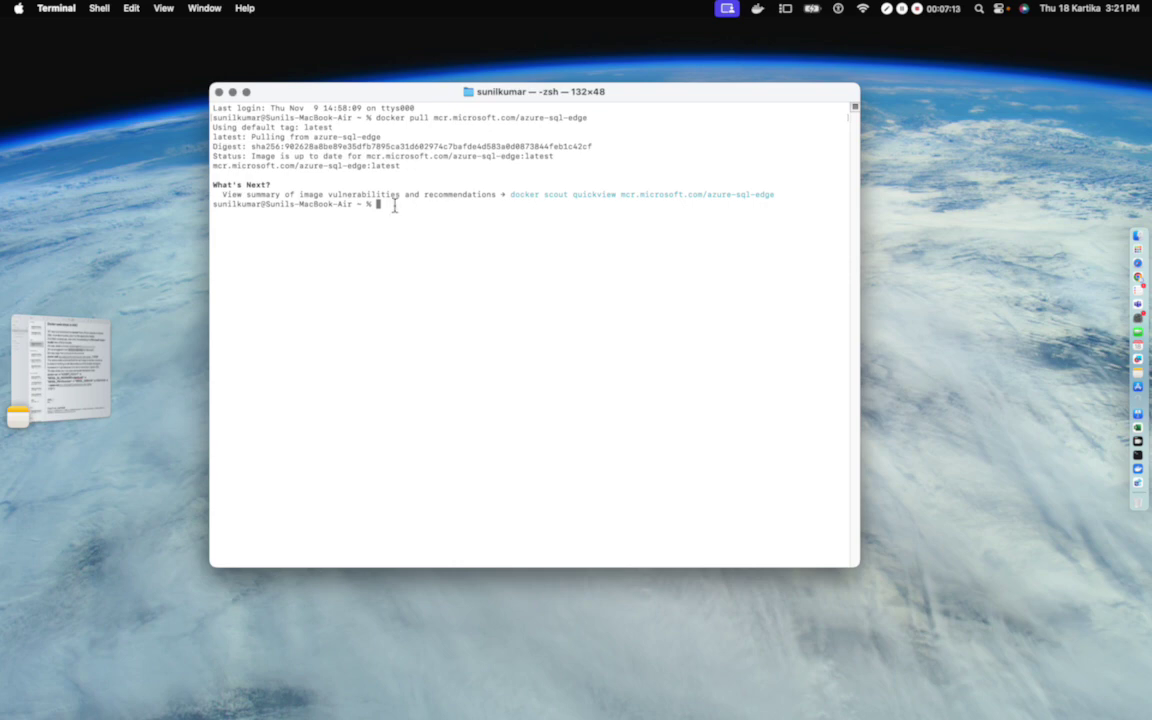
pyautogui.press('super+v')
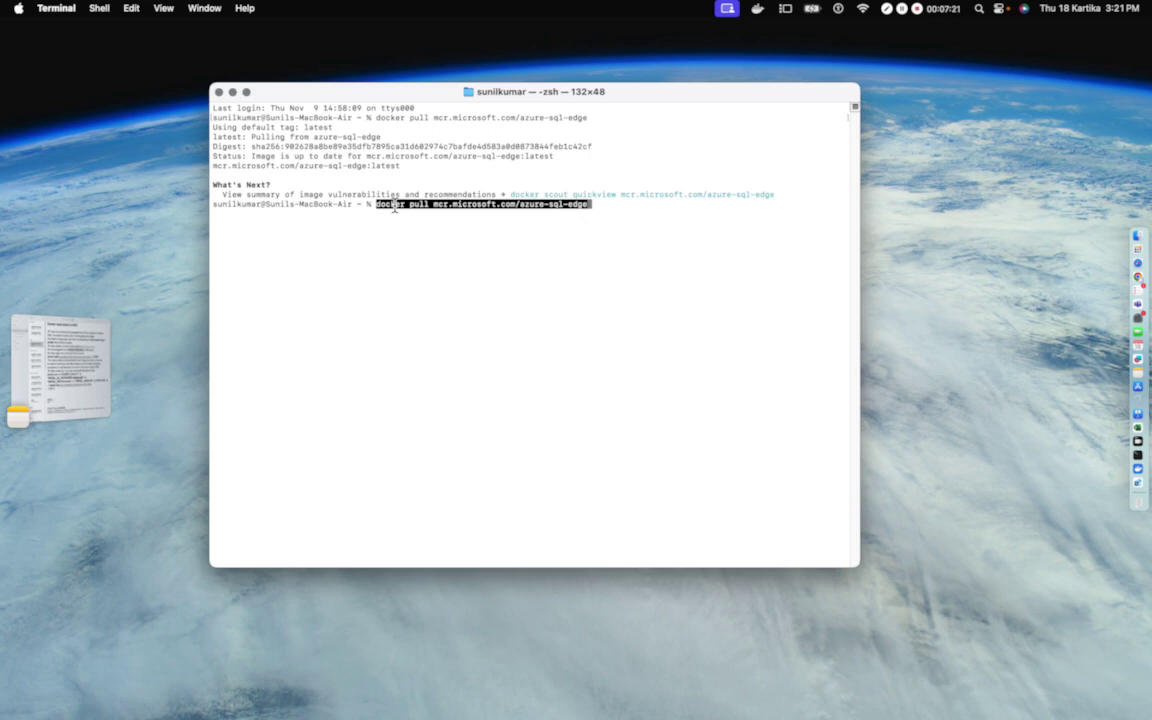
pyautogui.press('Left')
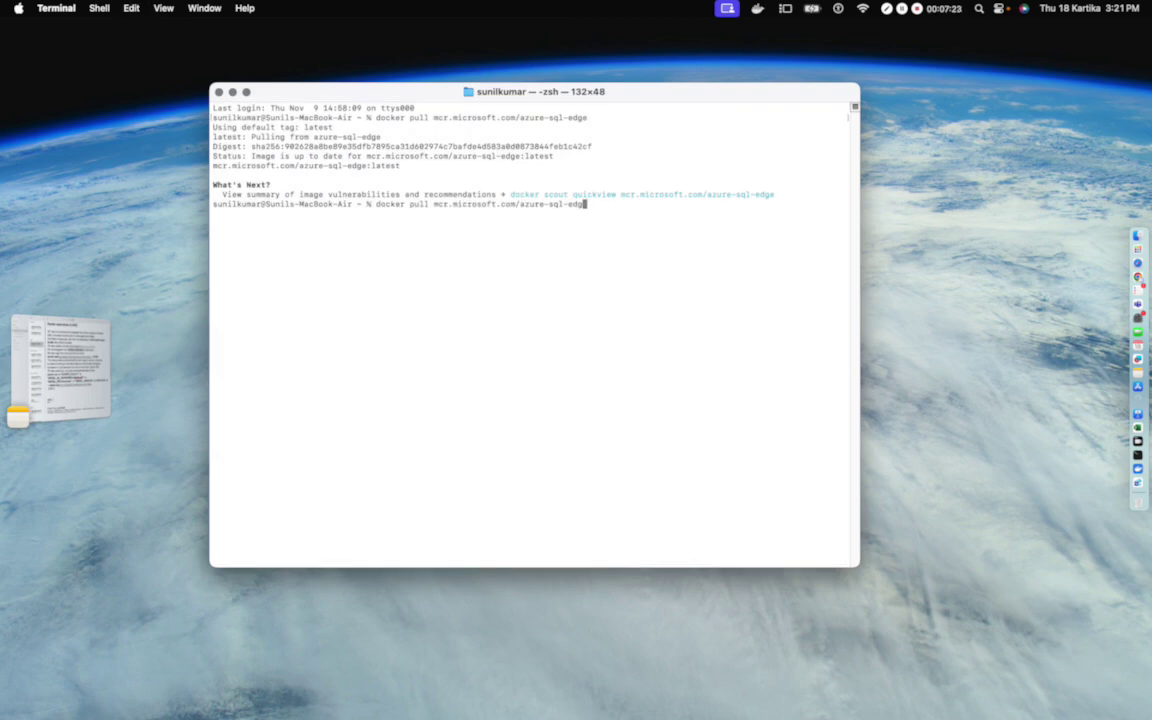
pyautogui.press('Left')
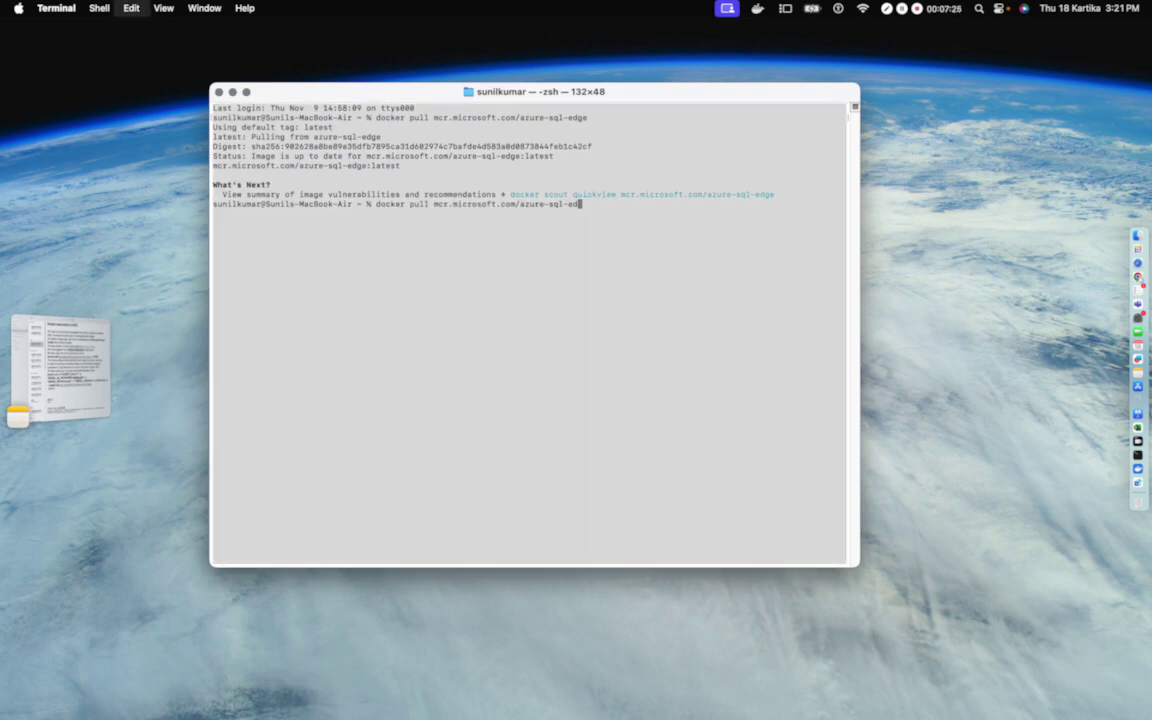
pyautogui.press('BackSpace')
pyautogui.press('BackSpace')
pyautogui.press('BackSpace')
pyautogui.press('BackSpace')
pyautogui.press('BackSpace')
pyautogui.press('BackSpace')
pyautogui.press('BackSpace')
pyautogui.press('BackSpace')
pyautogui.press('BackSpace')
pyautogui.press('BackSpace')
pyautogui.press('BackSpace')
pyautogui.press('BackSpace')
pyautogui.press('BackSpace')
pyautogui.press('BackSpace')
pyautogui.press('BackSpace')
pyautogui.press('BackSpace')
pyautogui.press('BackSpace')
pyautogui.press('BackSpace')
pyautogui.press('BackSpace')
pyautogui.press('BackSpace')
pyautogui.press('BackSpace')
pyautogui.press('BackSpace')
pyautogui.press('BackSpace')
pyautogui.press('BackSpace')
pyautogui.press('BackSpace')
pyautogui.press('BackSpace')
pyautogui.press('BackSpace')
pyautogui.press('BackSpace')
pyautogui.press('BackSpace')
pyautogui.press('BackSpace')
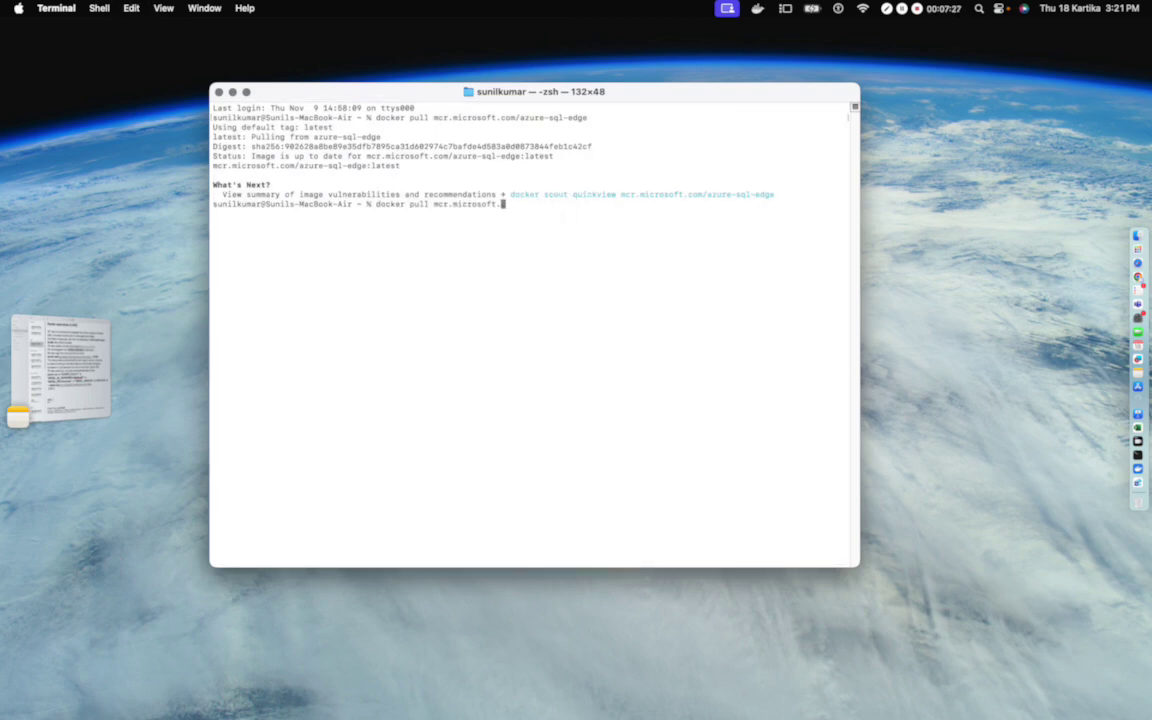
pyautogui.press('BackSpace')
pyautogui.press('BackSpace')
pyautogui.press('BackSpace')
pyautogui.press('BackSpace')
pyautogui.press('BackSpace')
pyautogui.press('BackSpace')
pyautogui.press('BackSpace')
pyautogui.press('BackSpace')
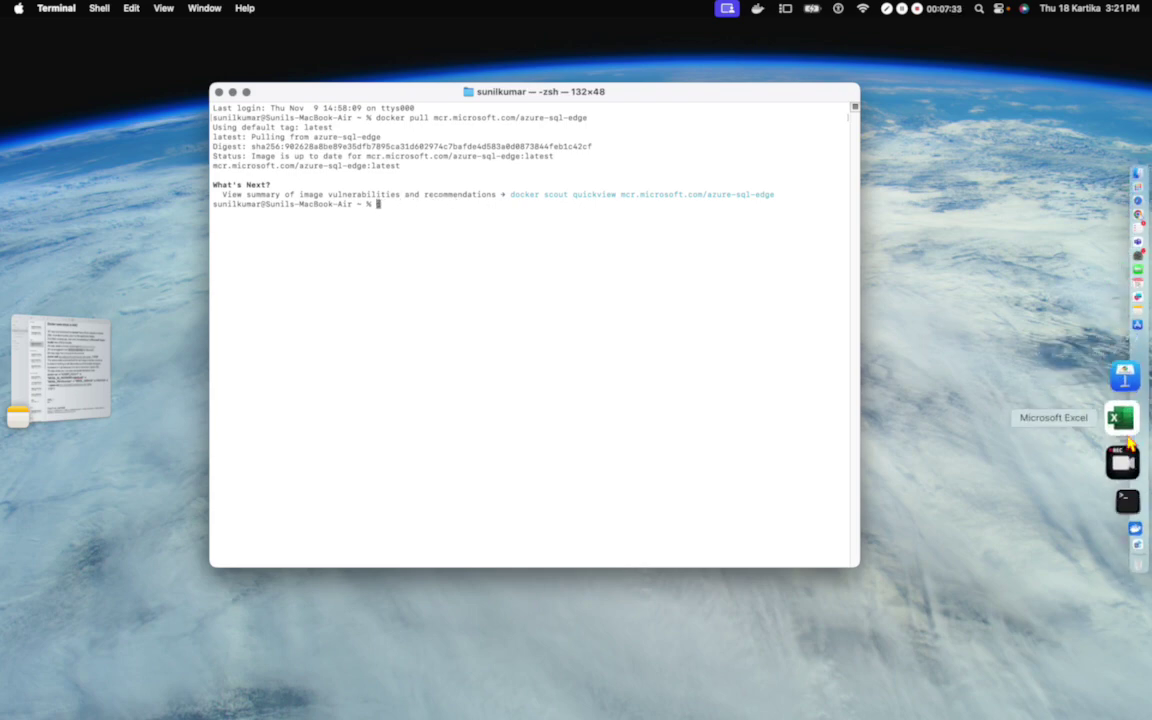
# - Stop the sql container in Docker Desktop, and enter docker pull mcr.microsoft.com/azure-sql-edge at the Terminal prompt without running it
pyautogui.click(1124, 466)
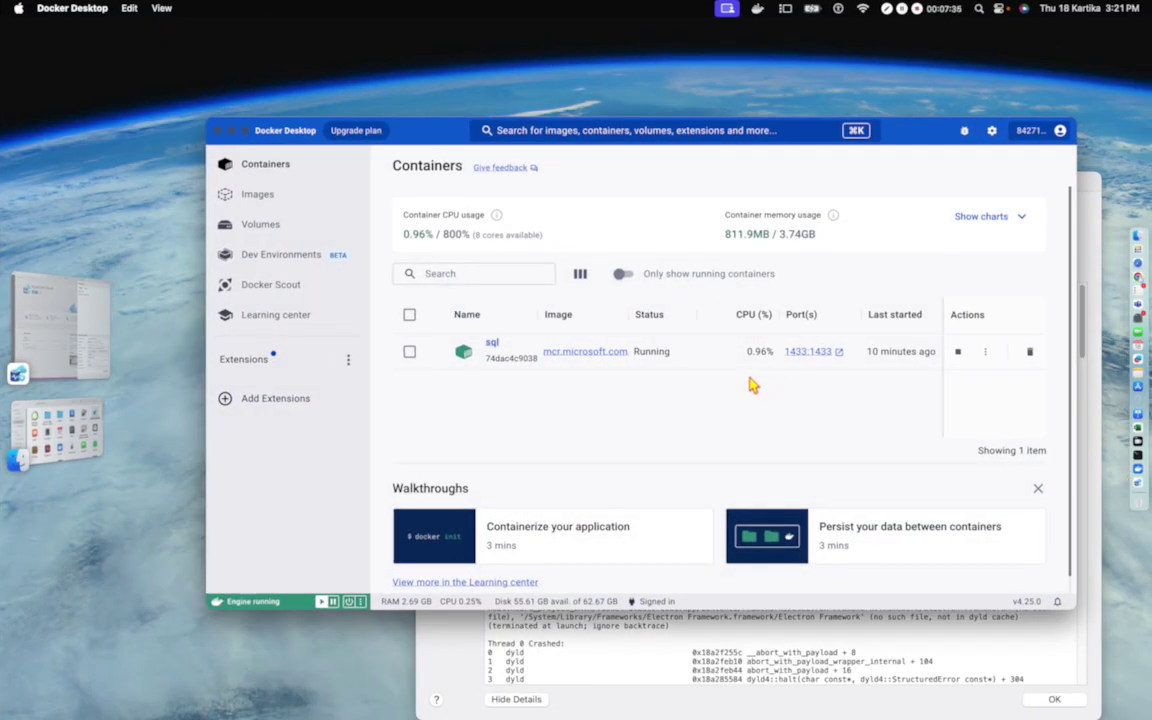
pyautogui.click(960, 358)
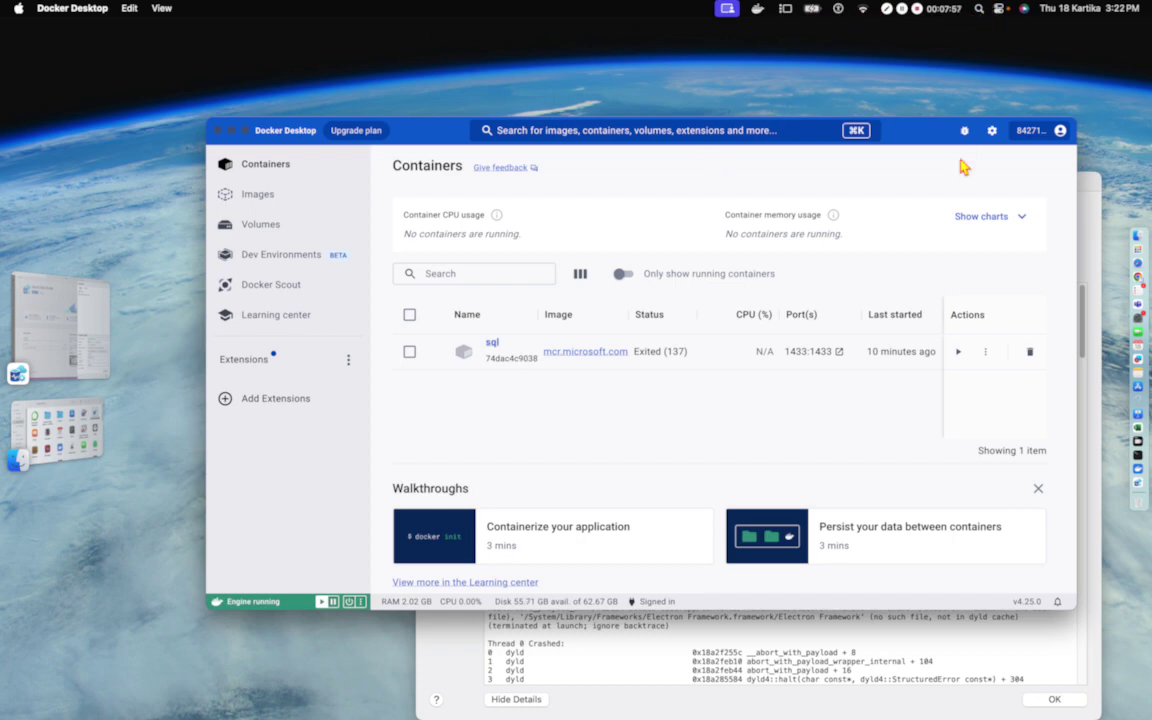
pyautogui.click(1124, 457)
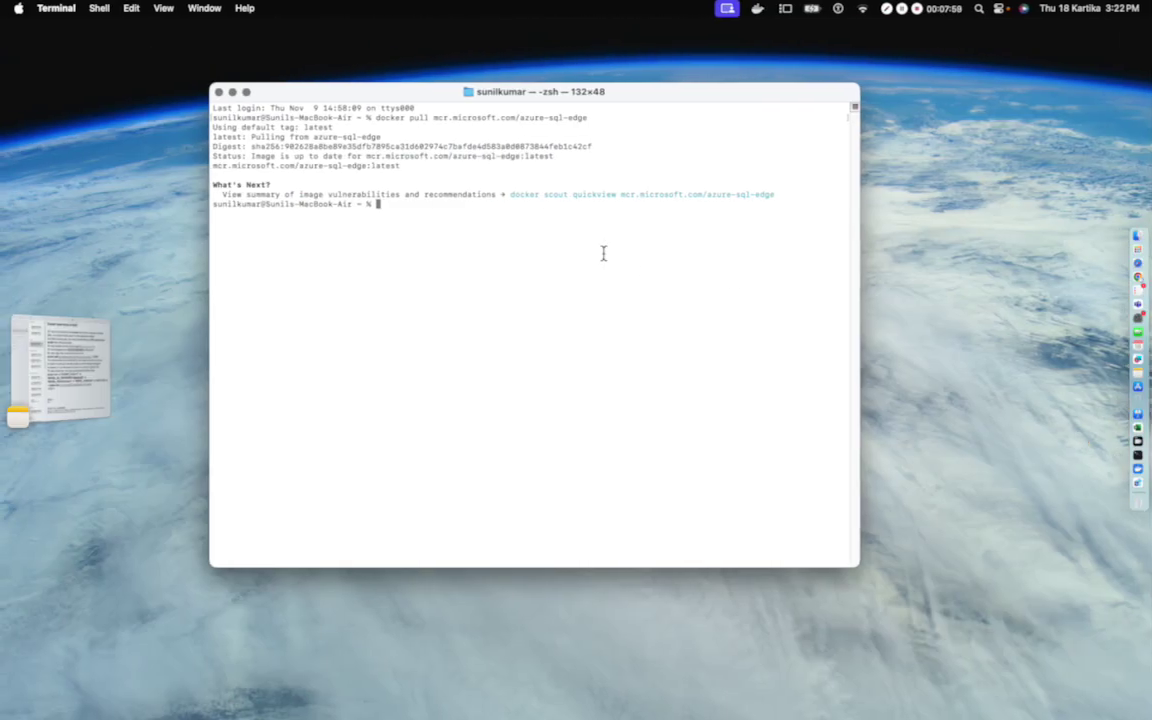
pyautogui.press('super+v')
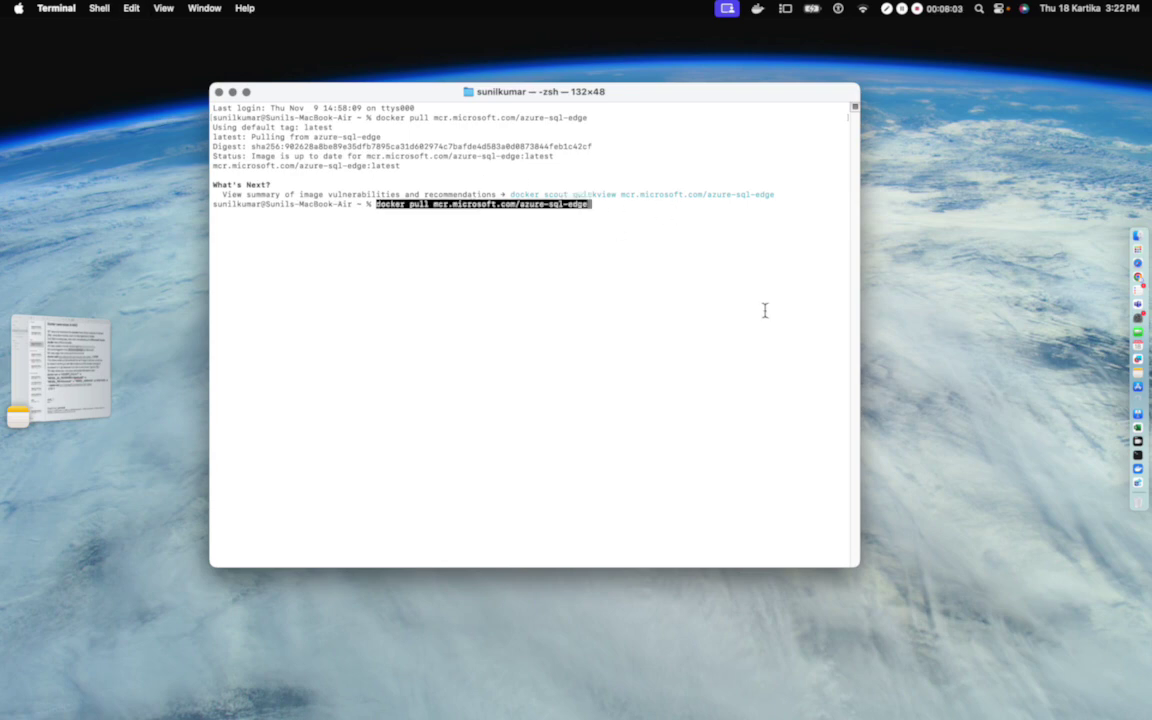
# - Switch to Docker Desktop, look at the local images, and return to the containers overview
pyautogui.click(1134, 478)
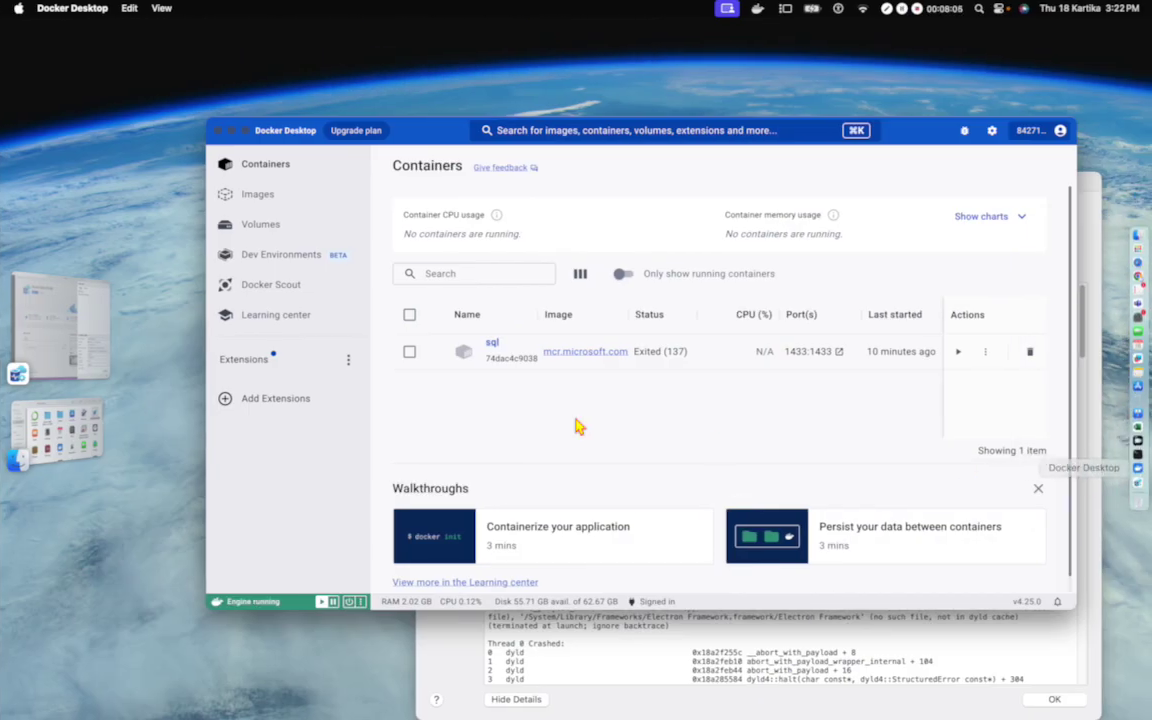
pyautogui.click(262, 196)
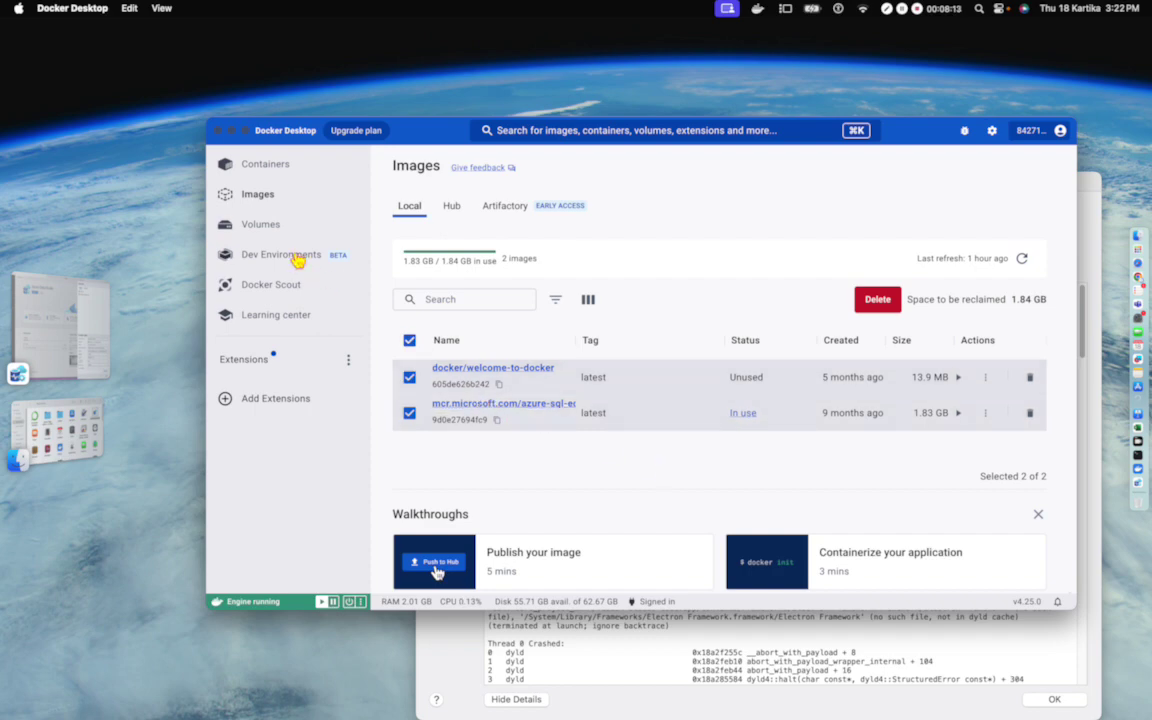
pyautogui.click(264, 172)
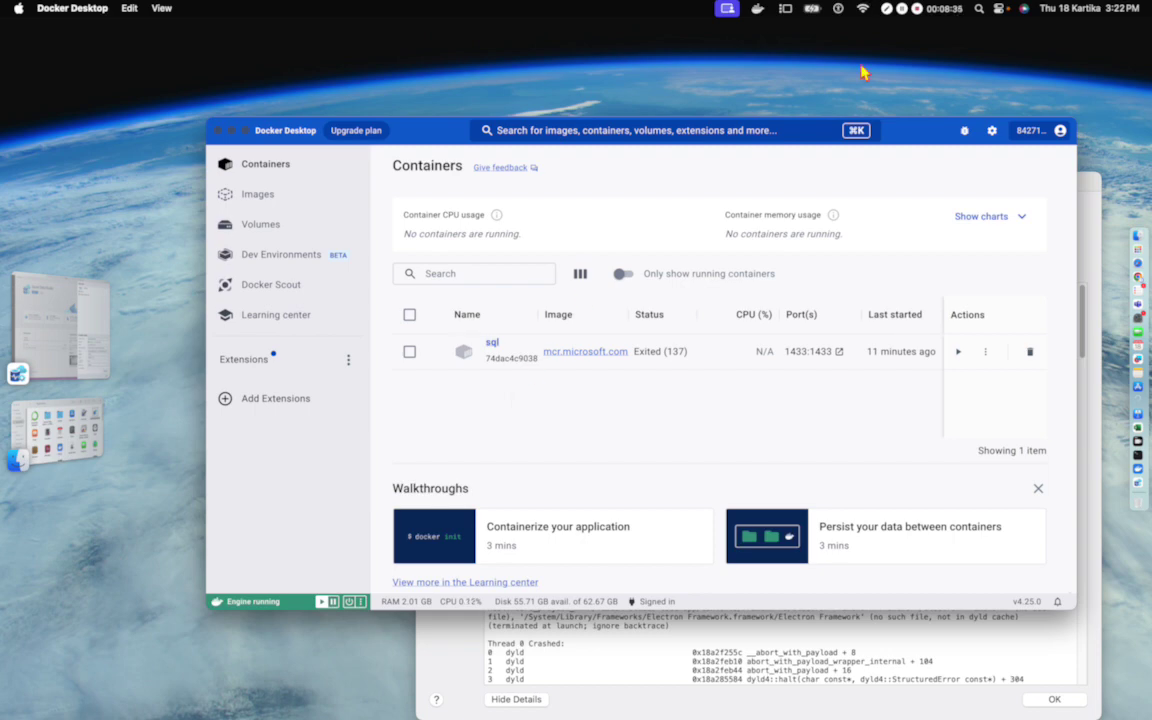
# - Copy the docker run command of the 7th step from the Docker note in Notes and switch back to Docker Desktop
pyautogui.click(1126, 378)
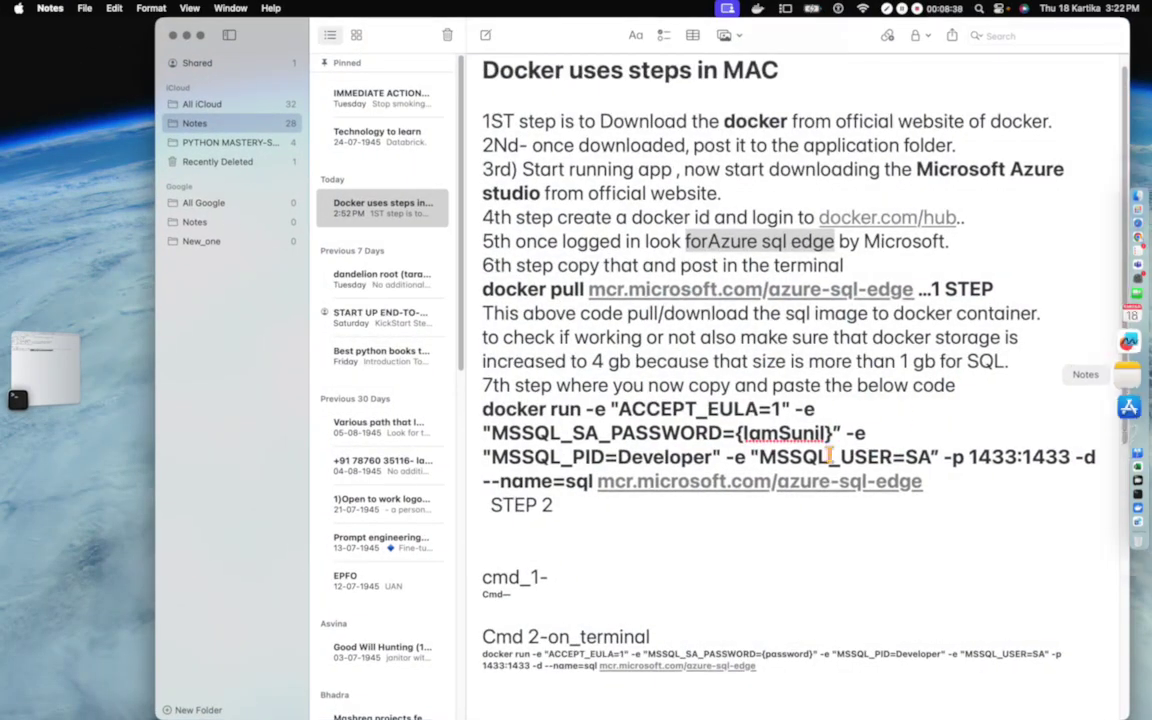
pyautogui.moveTo(933, 485); pyautogui.dragTo(484, 413)
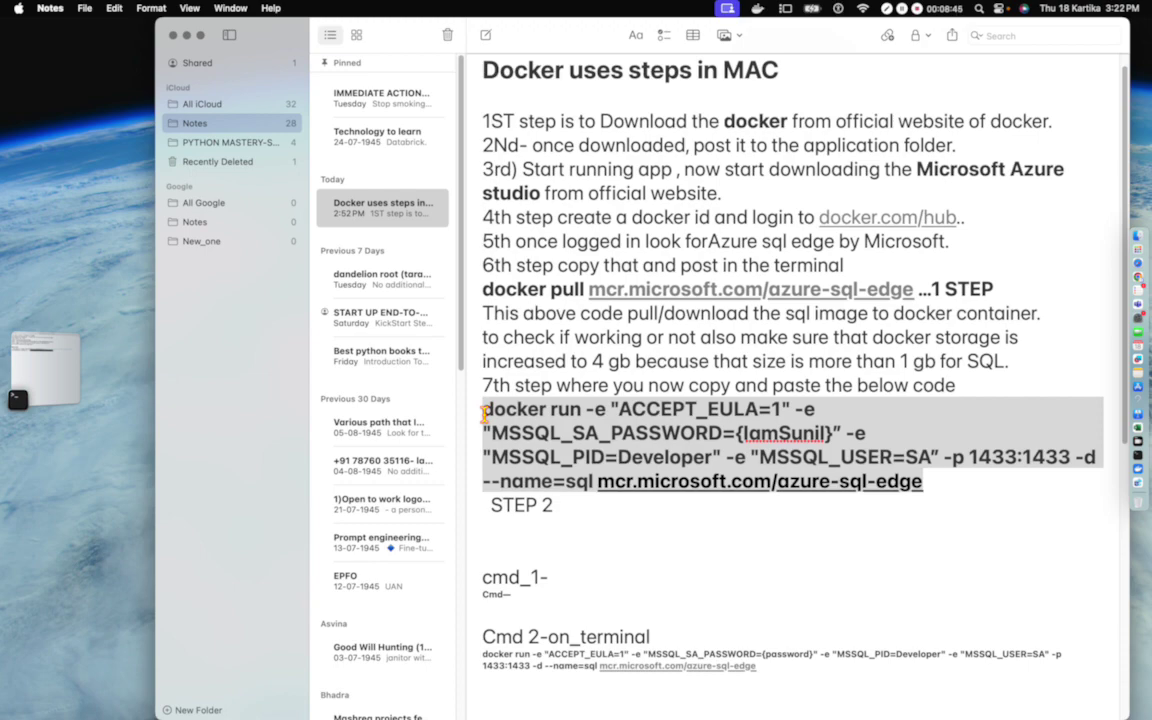
pyautogui.press('super+c')
pyautogui.hotkey('ctrl', 'Right')
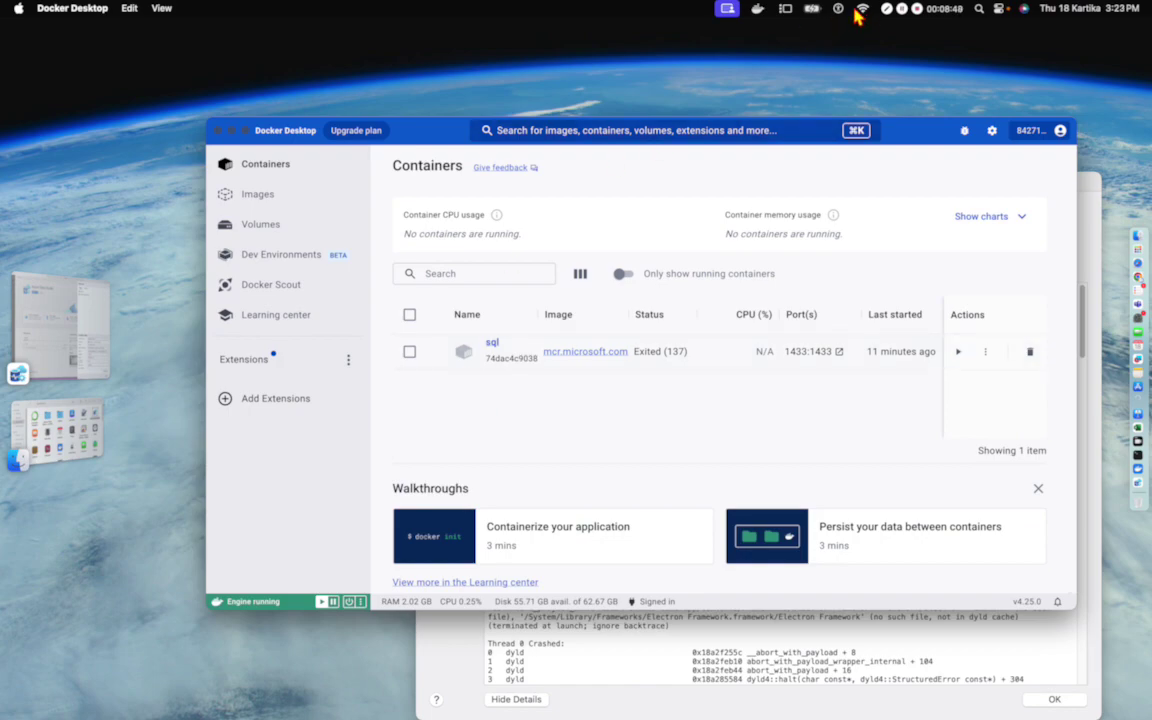
# - Switch to Terminal and clear the unexecuted docker pull command from the prompt
pyautogui.click(1136, 456)
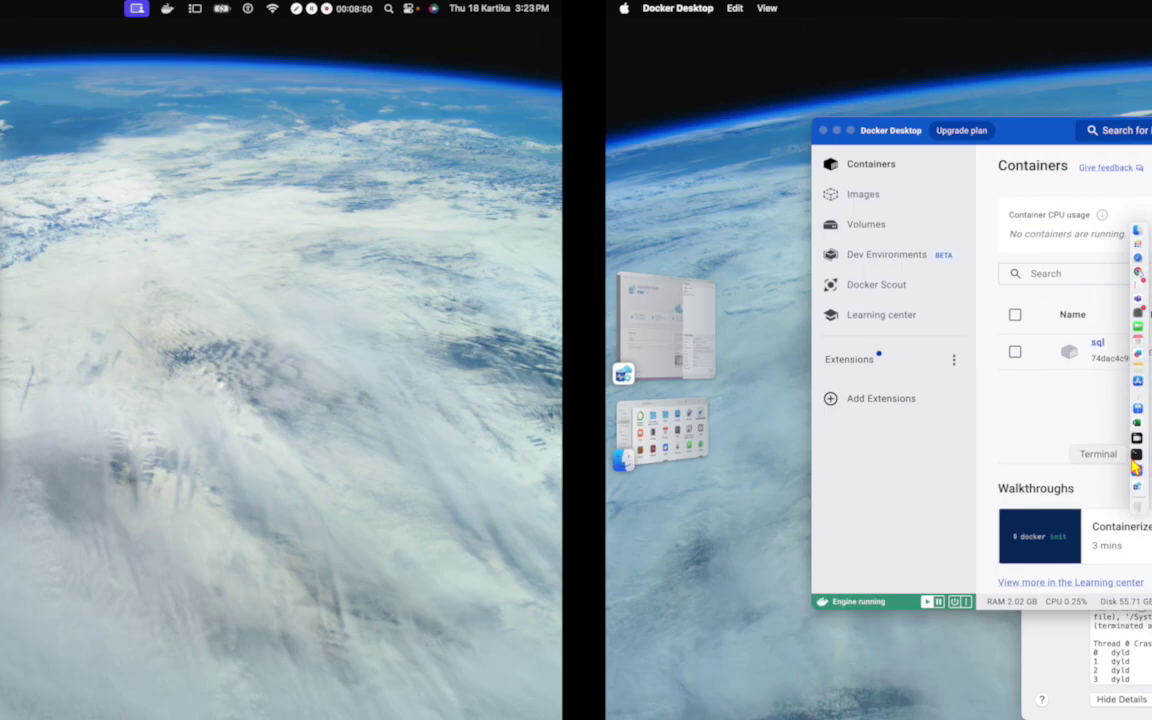
pyautogui.press('super+v')
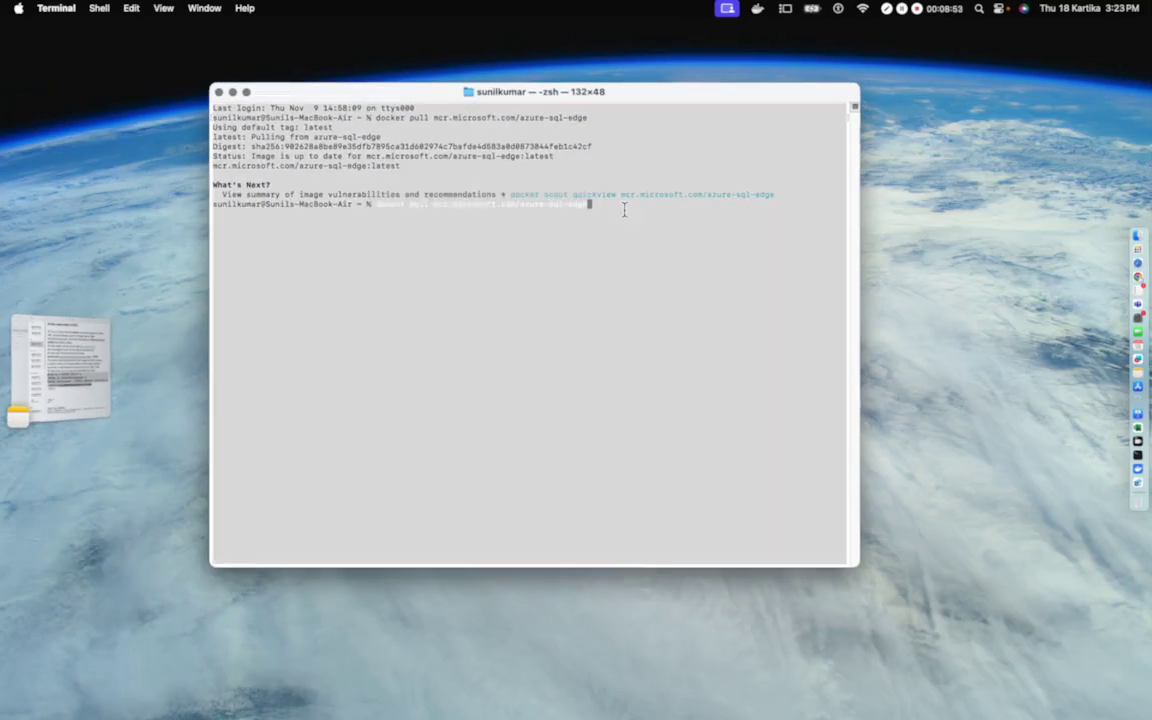
pyautogui.press('BackSpace')
pyautogui.press('BackSpace')
pyautogui.press('BackSpace')
pyautogui.press('BackSpace')
pyautogui.press('BackSpace')
pyautogui.press('BackSpace')
pyautogui.press('BackSpace')
pyautogui.press('BackSpace')
pyautogui.press('BackSpace')
pyautogui.press('BackSpace')
pyautogui.press('BackSpace')
pyautogui.press('BackSpace')
pyautogui.press('BackSpace')
pyautogui.press('BackSpace')
pyautogui.press('BackSpace')
pyautogui.press('BackSpace')
pyautogui.press('BackSpace')
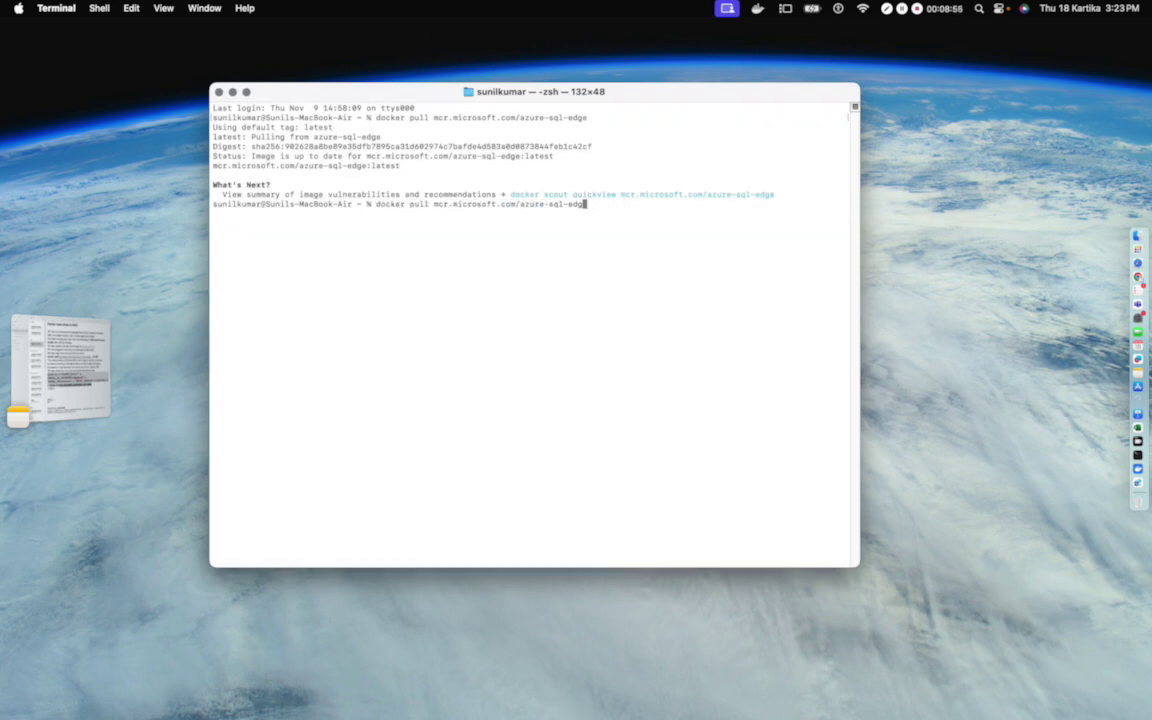
pyautogui.press('BackSpace')
pyautogui.press('BackSpace')
pyautogui.press('BackSpace')
pyautogui.press('BackSpace')
pyautogui.press('BackSpace')
pyautogui.press('BackSpace')
pyautogui.press('BackSpace')
pyautogui.press('BackSpace')
pyautogui.press('BackSpace')
pyautogui.press('BackSpace')
pyautogui.press('BackSpace')
pyautogui.press('BackSpace')
pyautogui.press('BackSpace')
pyautogui.press('BackSpace')
pyautogui.press('BackSpace')
pyautogui.press('BackSpace')
pyautogui.press('BackSpace')
pyautogui.press('BackSpace')
pyautogui.press('BackSpace')
pyautogui.press('BackSpace')
pyautogui.press('BackSpace')
pyautogui.press('BackSpace')
pyautogui.press('BackSpace')
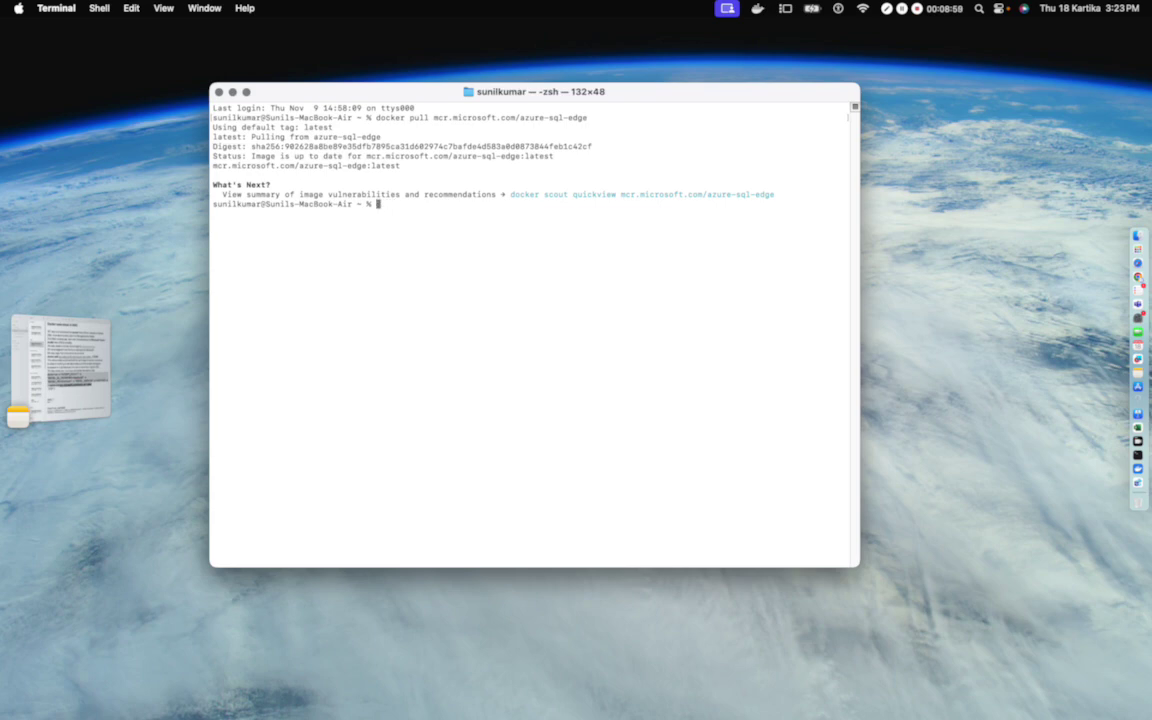
# - Paste the copied docker run command, including its SA password, at the prompt without running it, and minimise the Terminal window
pyautogui.press('super+v')
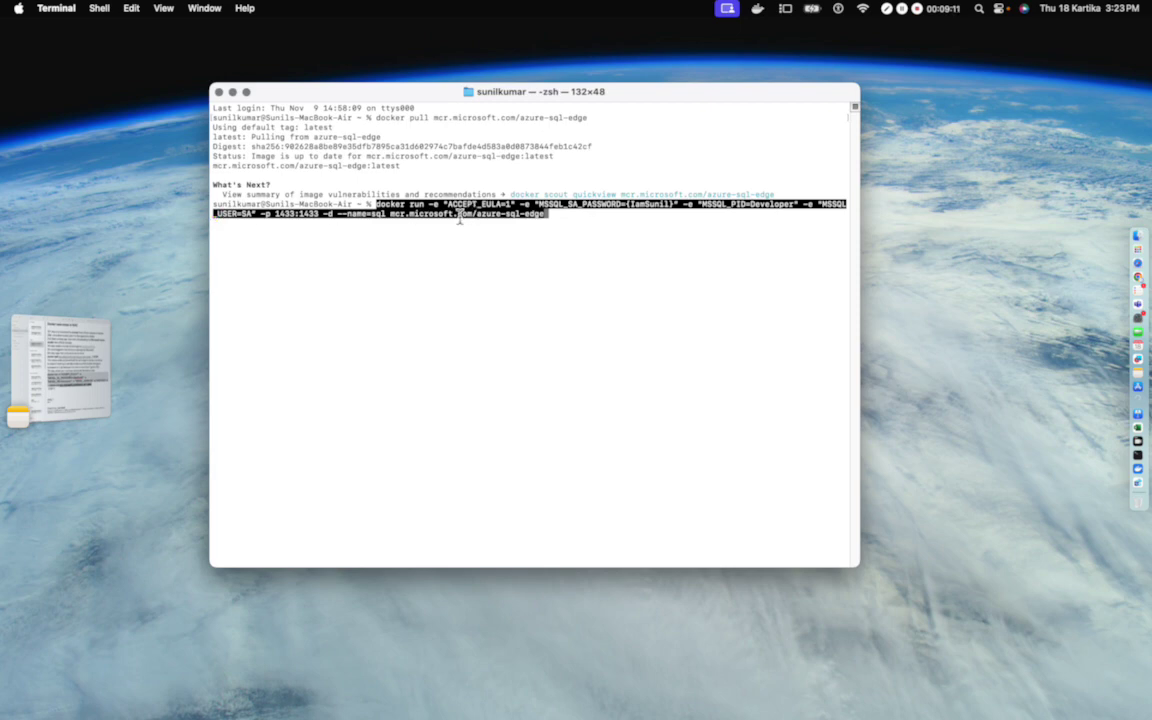
pyautogui.doubleClick(600, 205)
pyautogui.click(587, 210)
pyautogui.doubleClick(654, 211)
pyautogui.click(233, 92)
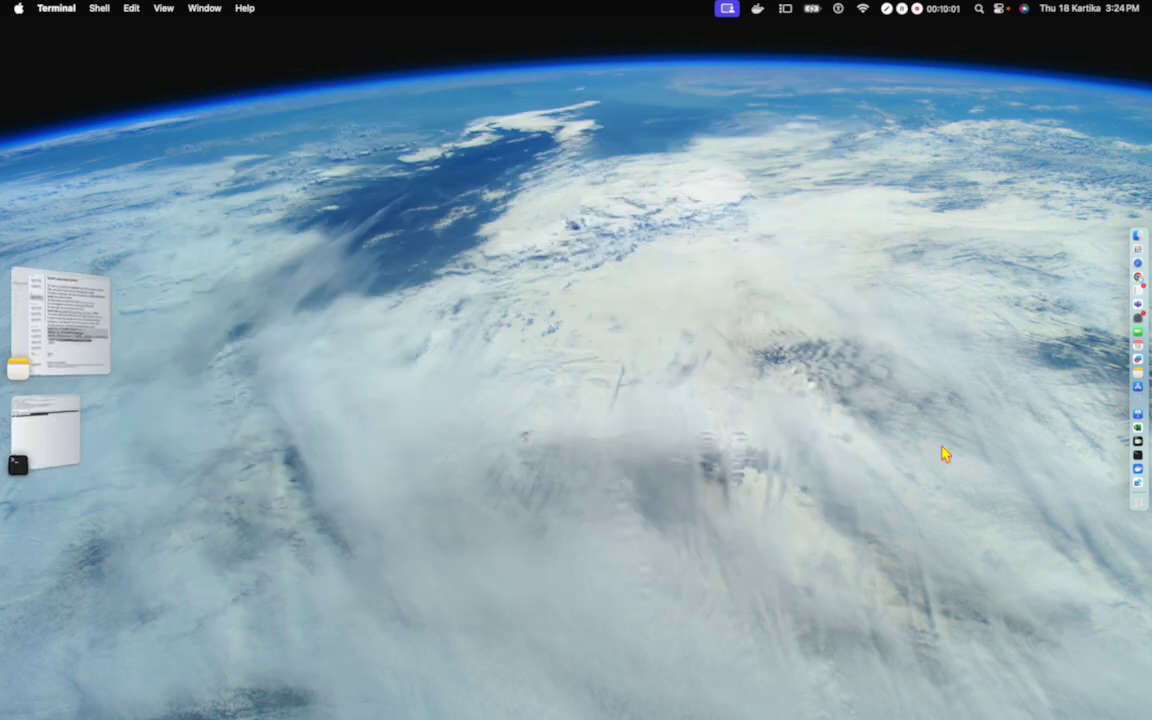
# - Switch to Azure Data Studio and cancel the open connection dialog
pyautogui.click(1133, 488)
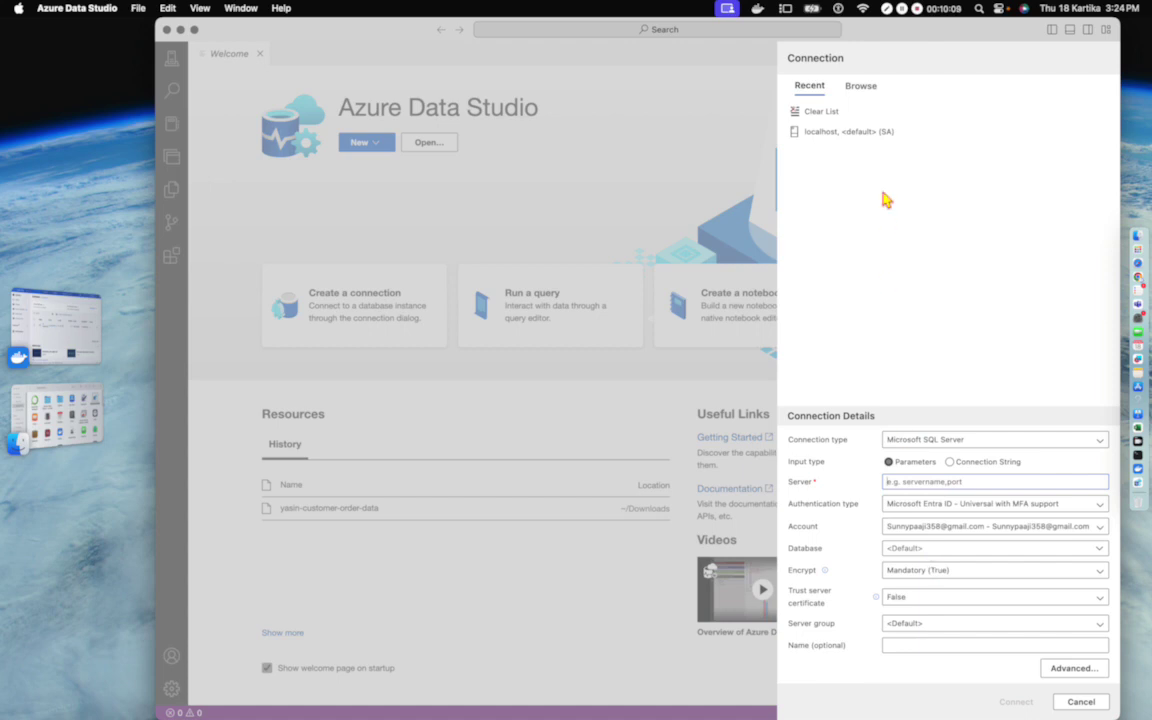
pyautogui.click(876, 292)
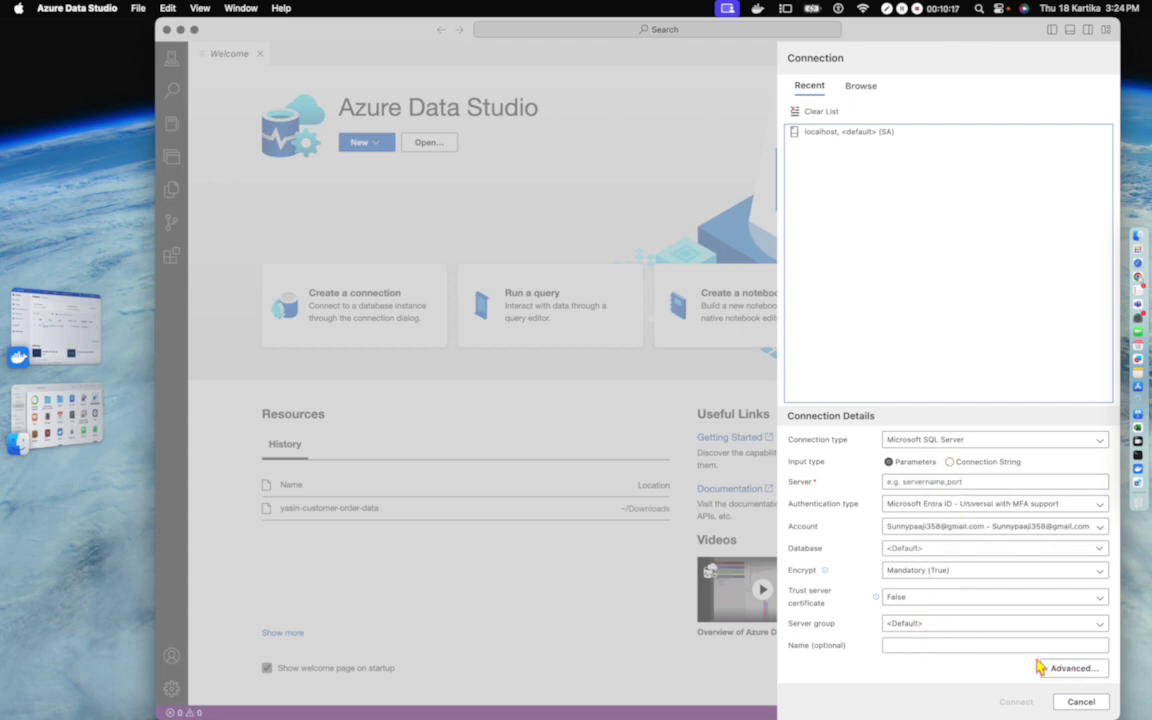
pyautogui.click(1079, 702)
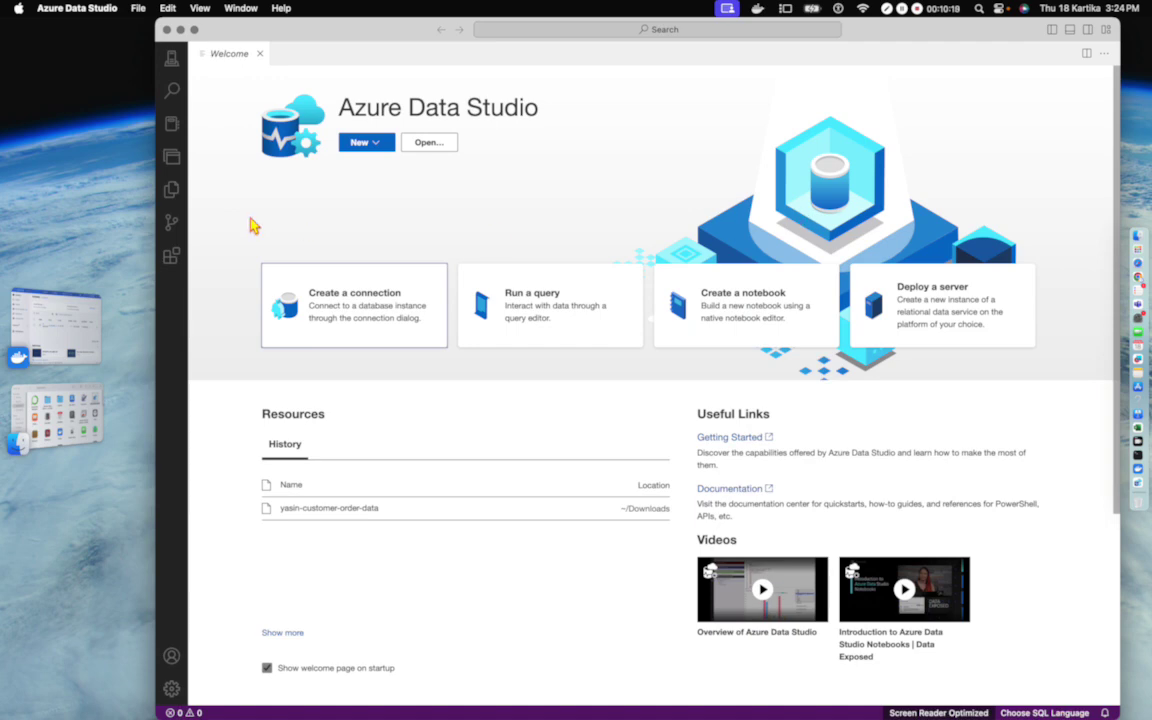
# - Create a connection from the recent localhost, <default> (SA) entry and try to connect with it
pyautogui.click(350, 303)
pyautogui.click(836, 134)
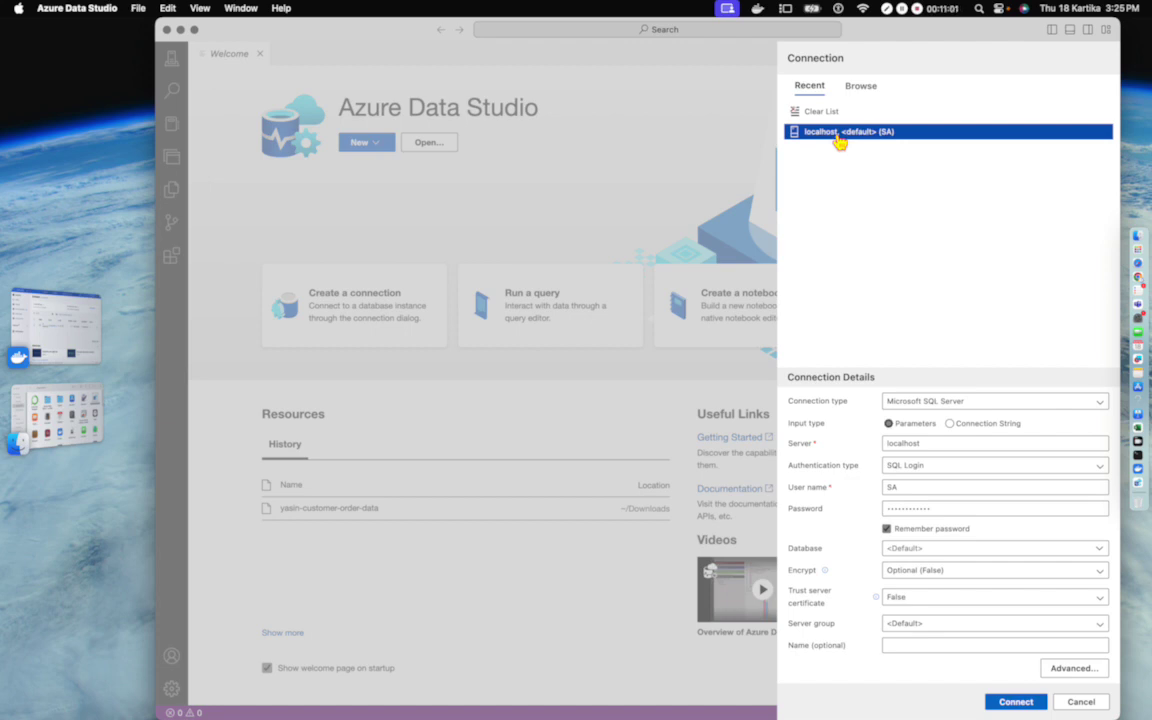
pyautogui.click(1008, 704)
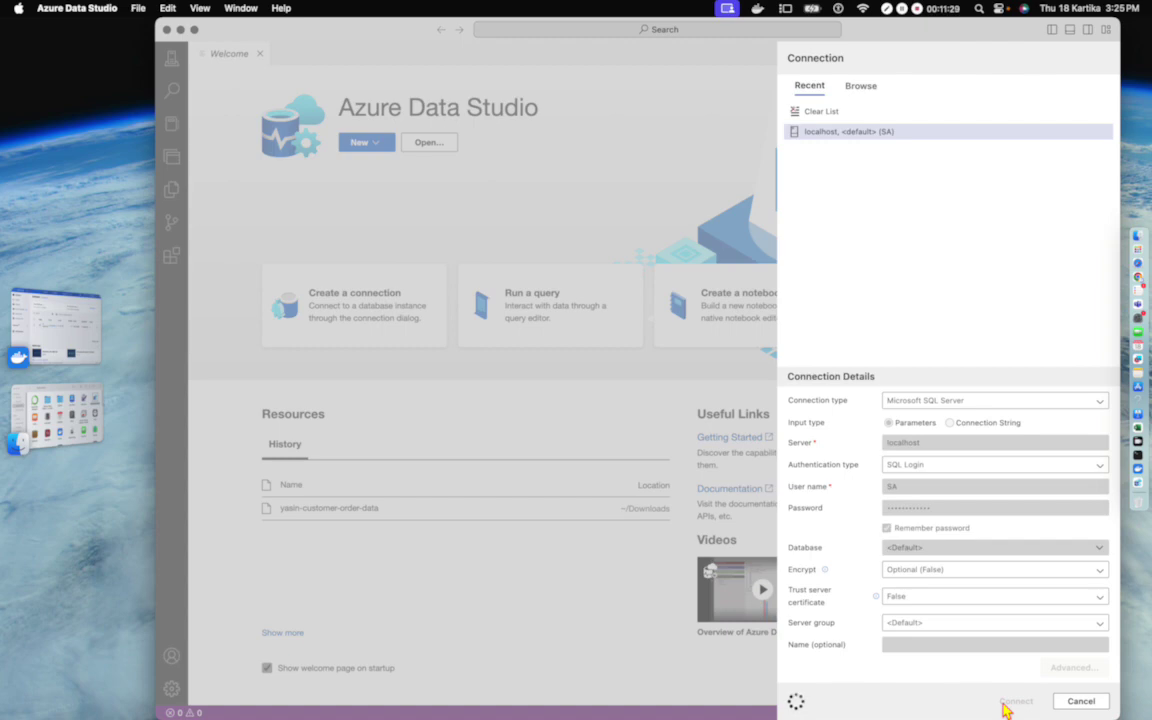
# - Start the sql container in Docker Desktop and switch back to Azure Data Studio
pyautogui.click(1130, 463)
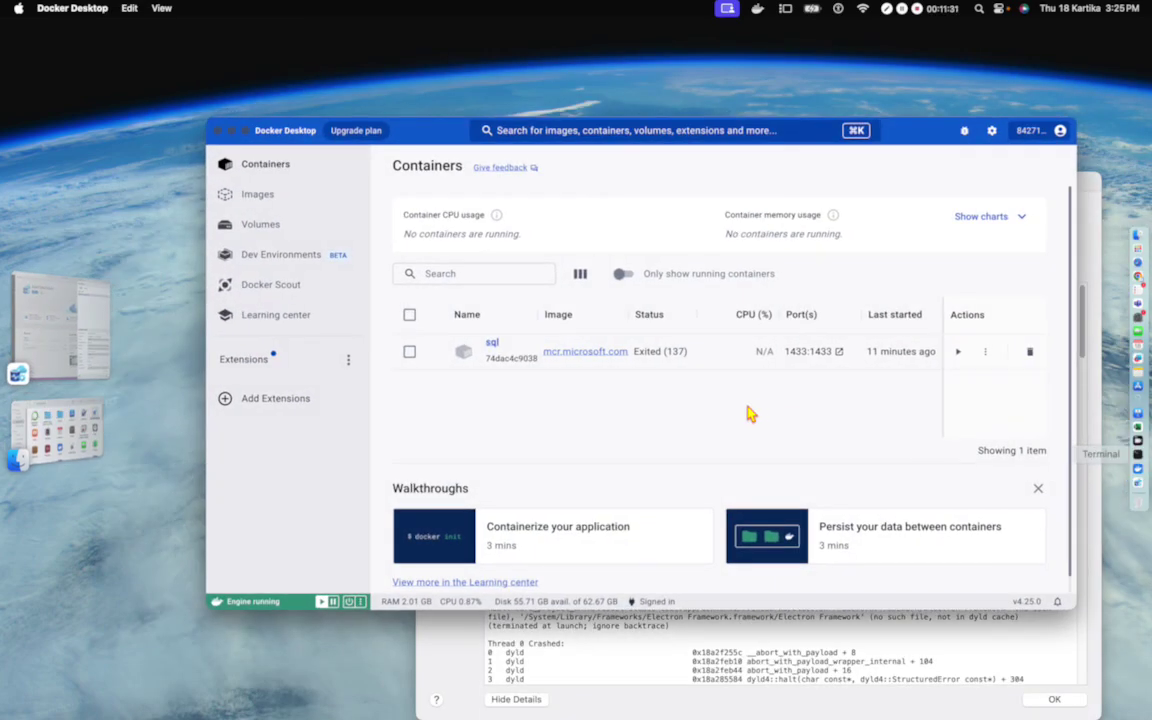
pyautogui.click(959, 362)
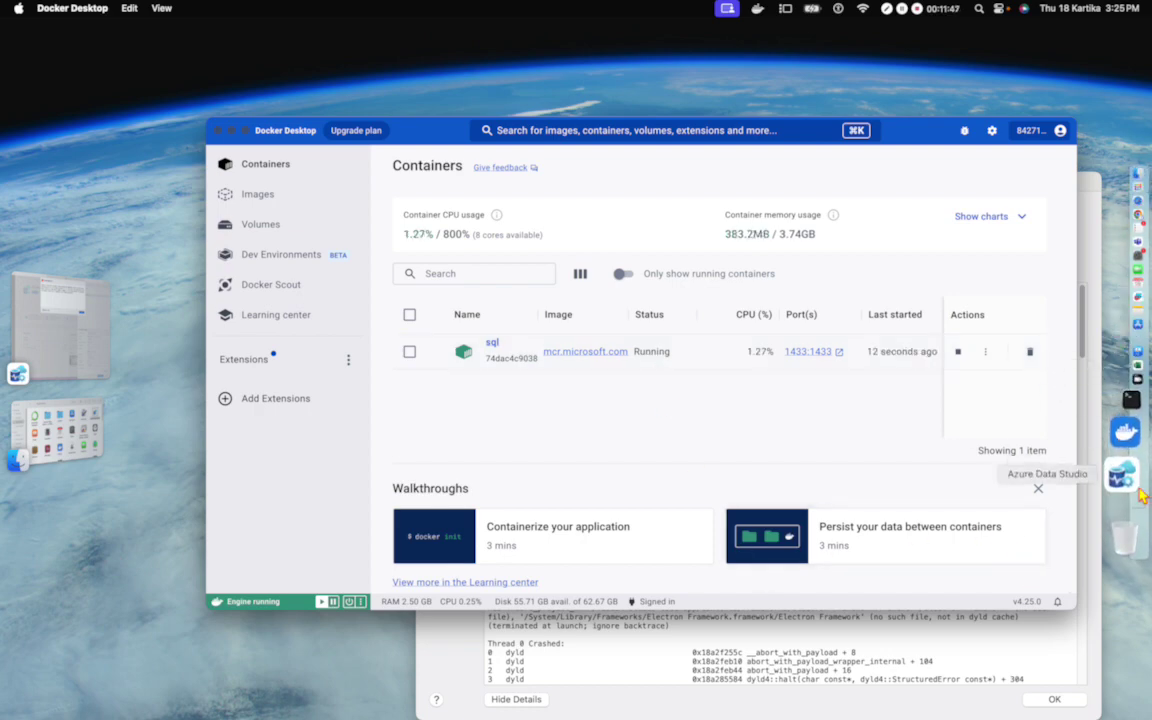
pyautogui.click(1125, 478)
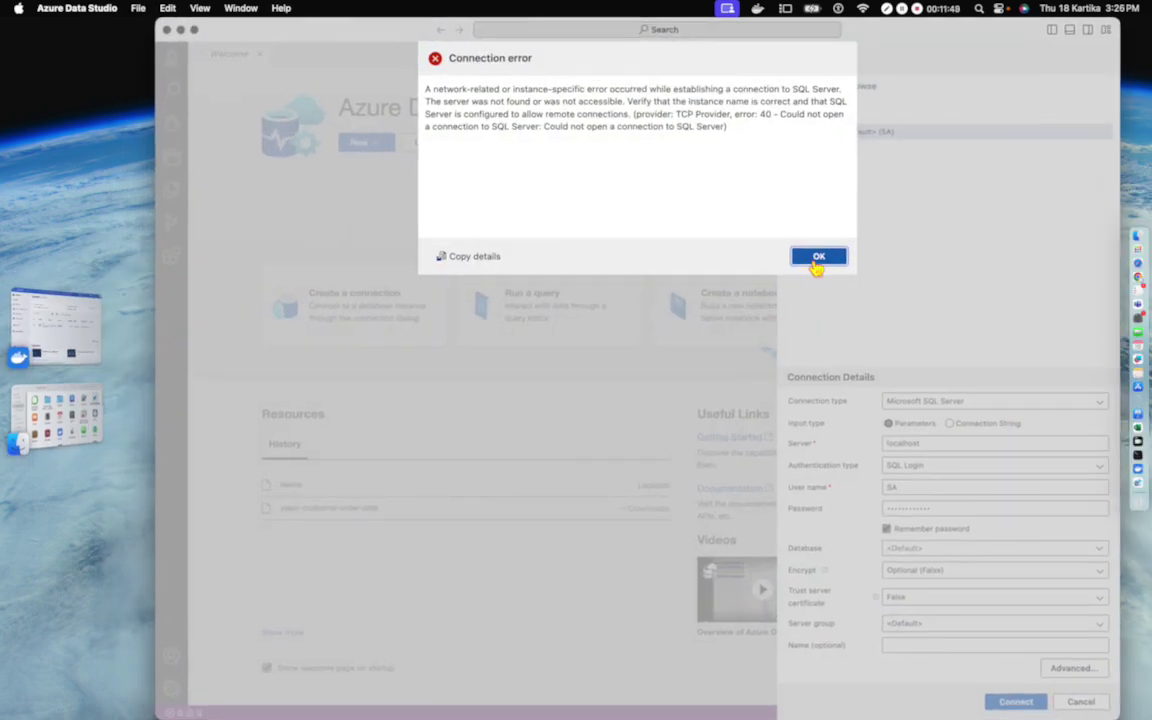
# - Dismiss the connection error and connect to the server again with the recent localhost, <default> (SA) entry
pyautogui.click(812, 265)
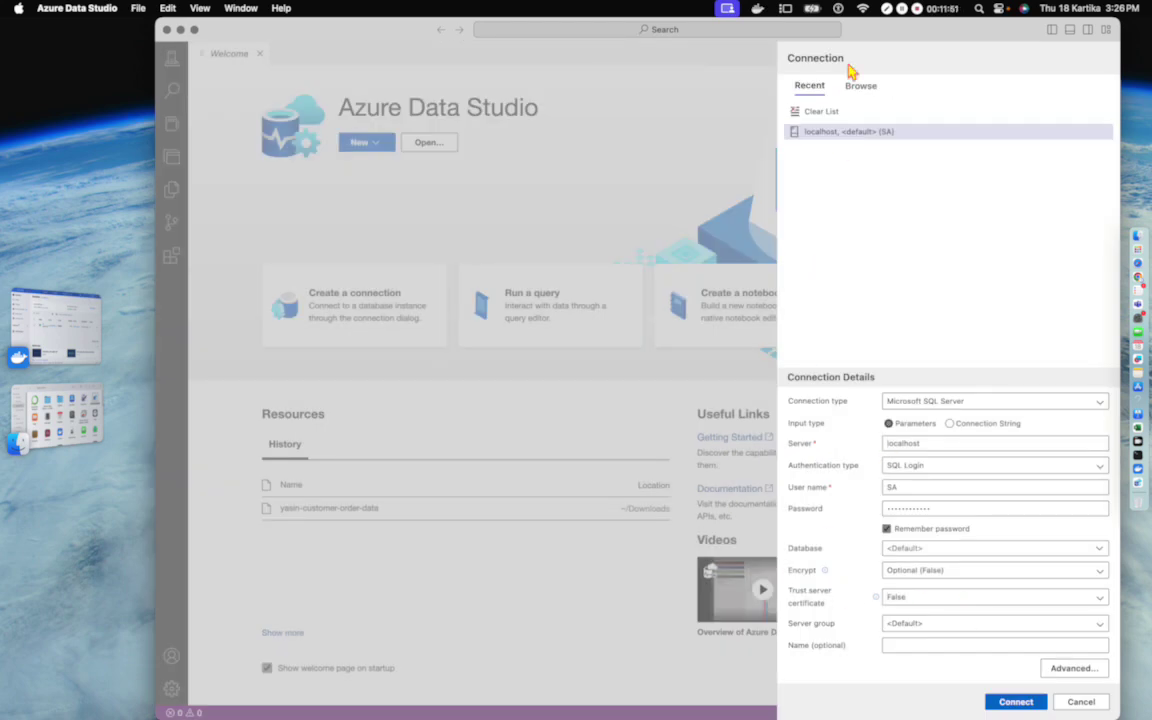
pyautogui.click(863, 89)
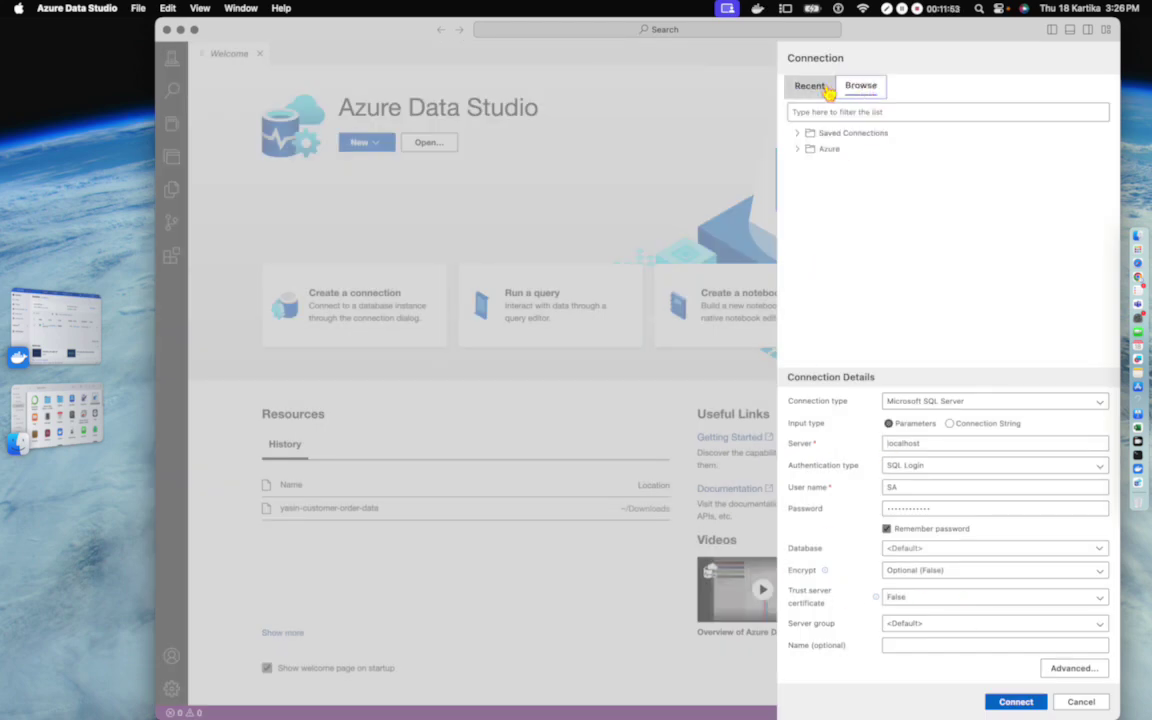
pyautogui.click(826, 90)
pyautogui.click(846, 134)
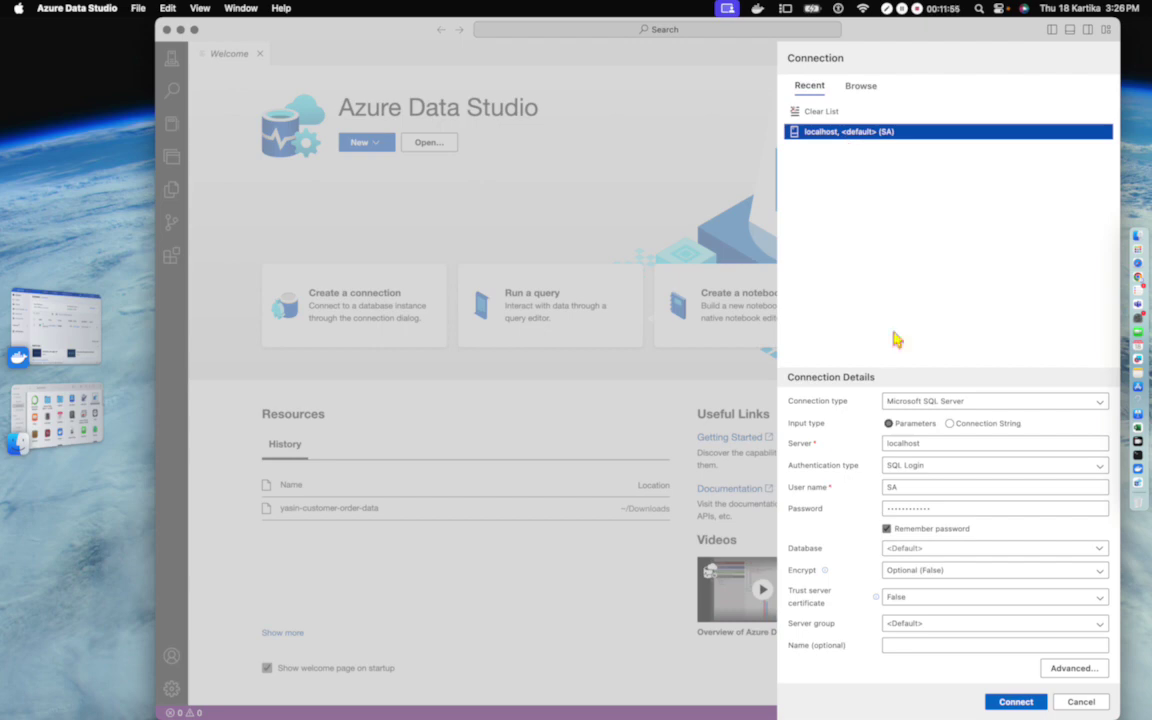
pyautogui.click(1018, 701)
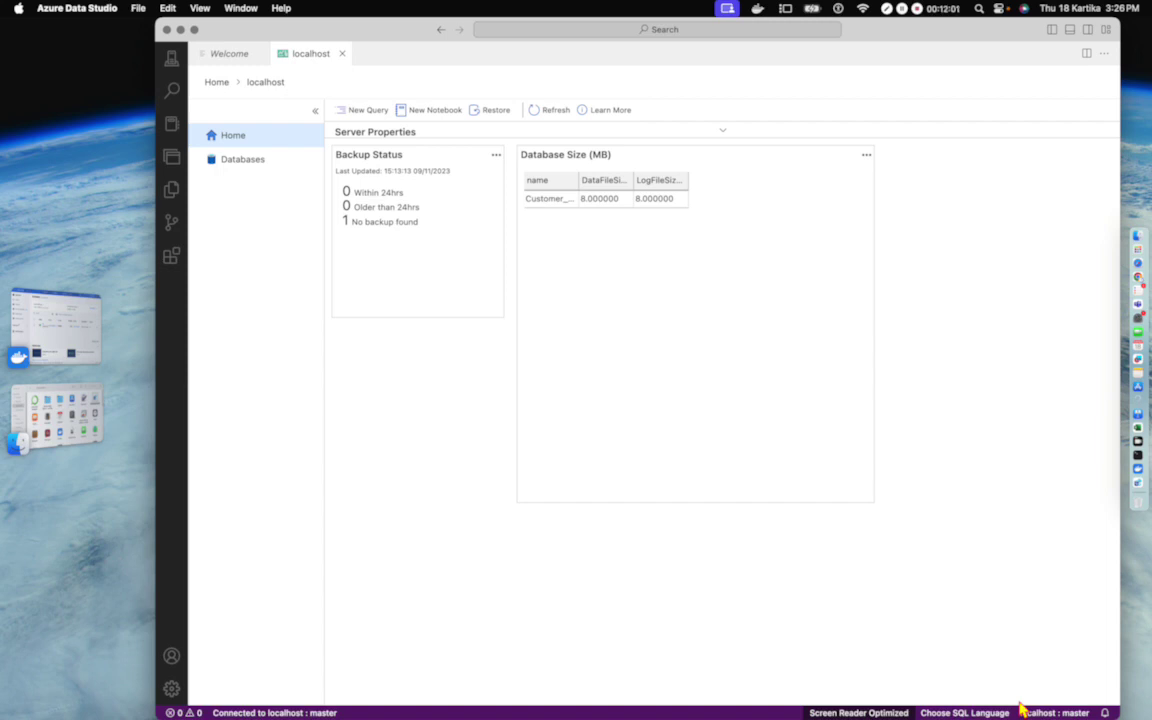
# - Refresh the localhost dashboard and open the Customer_portfolio database from the server's databases
pyautogui.click(553, 111)
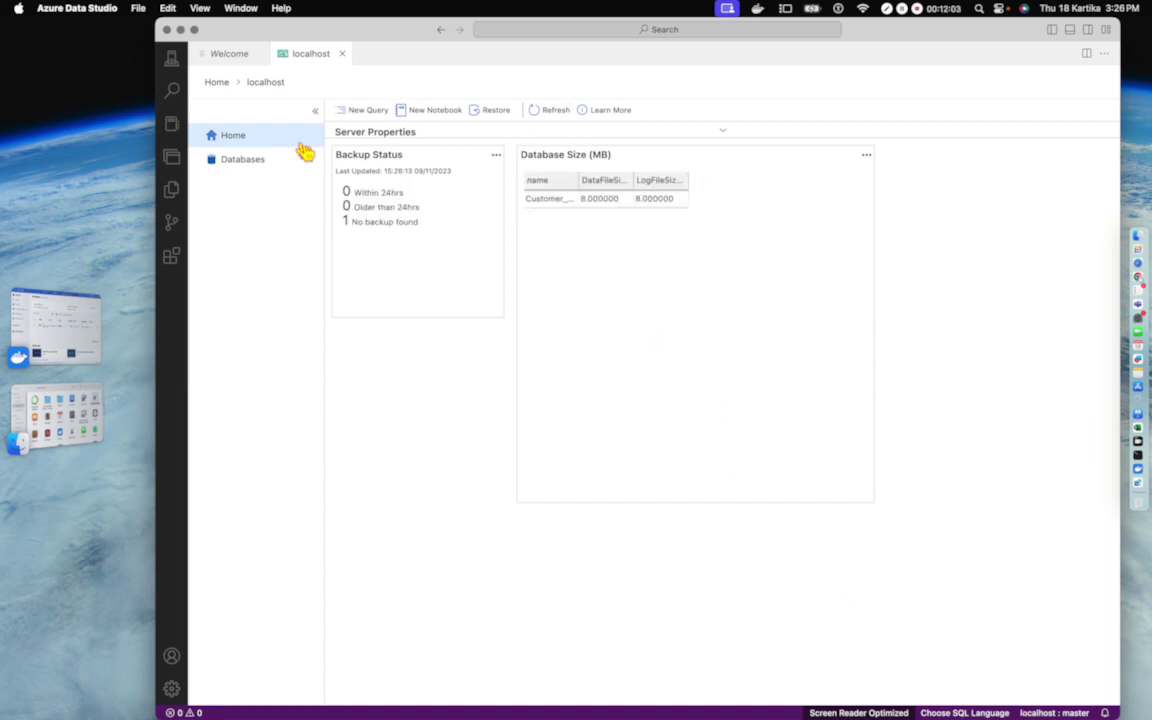
pyautogui.click(262, 161)
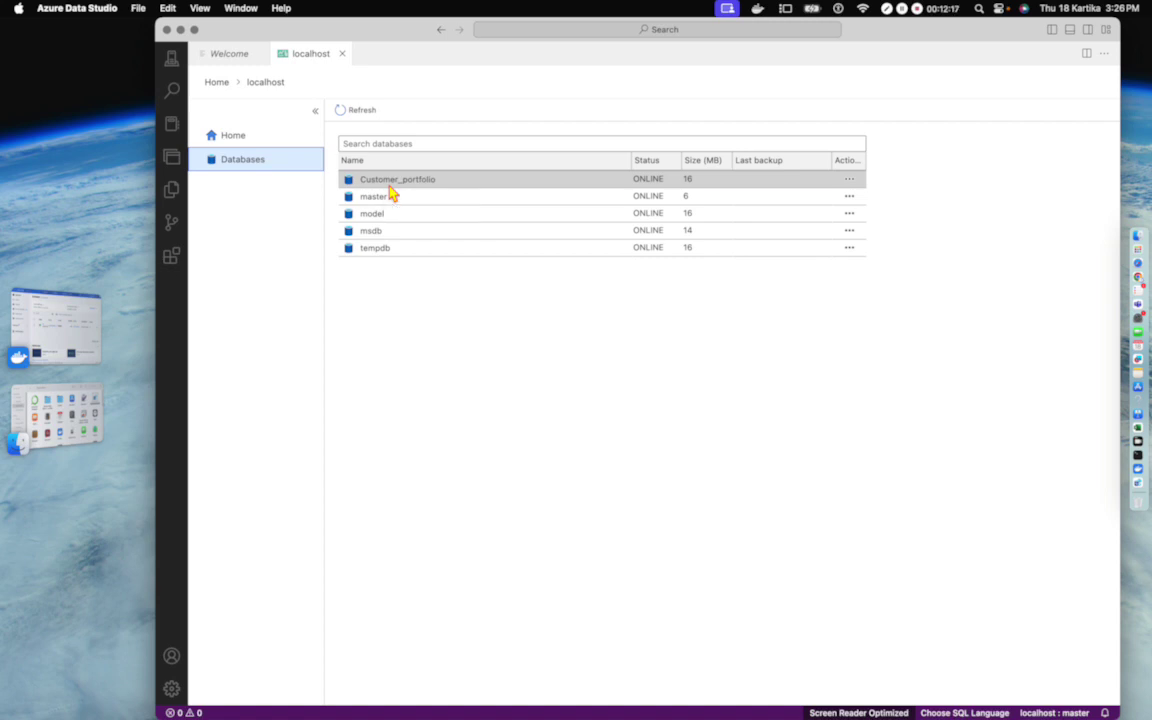
pyautogui.doubleClick(390, 183)
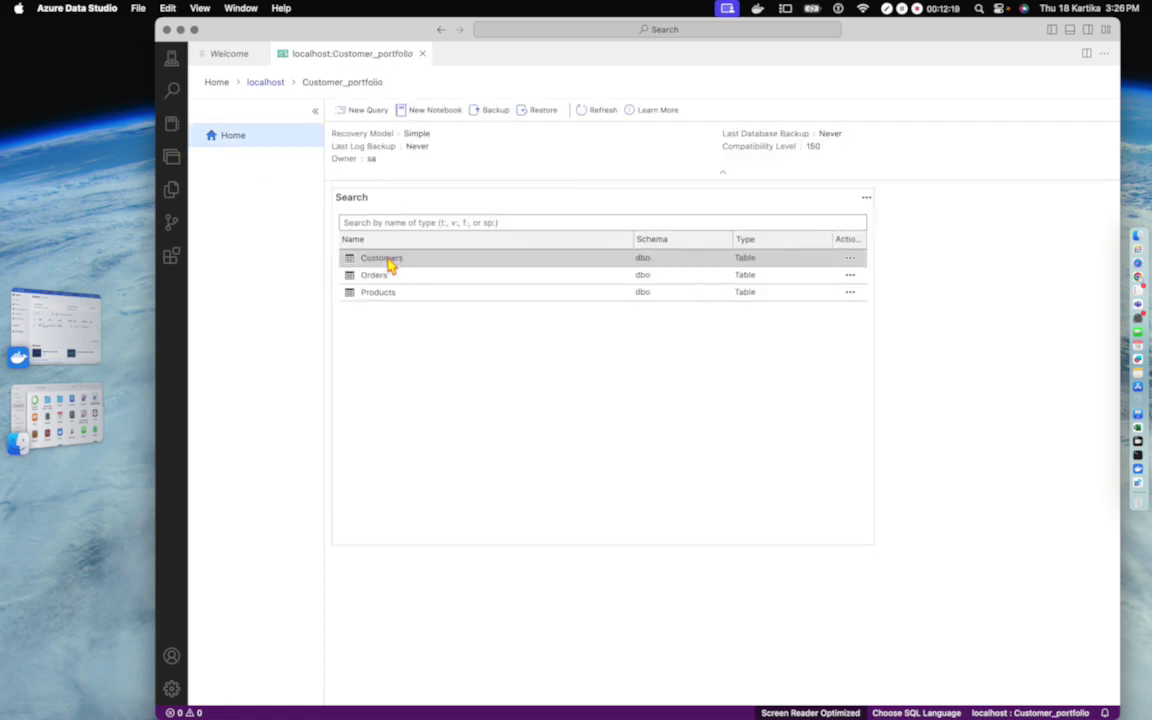
# - Query the top 1000 rows of the Customers table and run the whole generated SELECT statement again
pyautogui.click(389, 259)
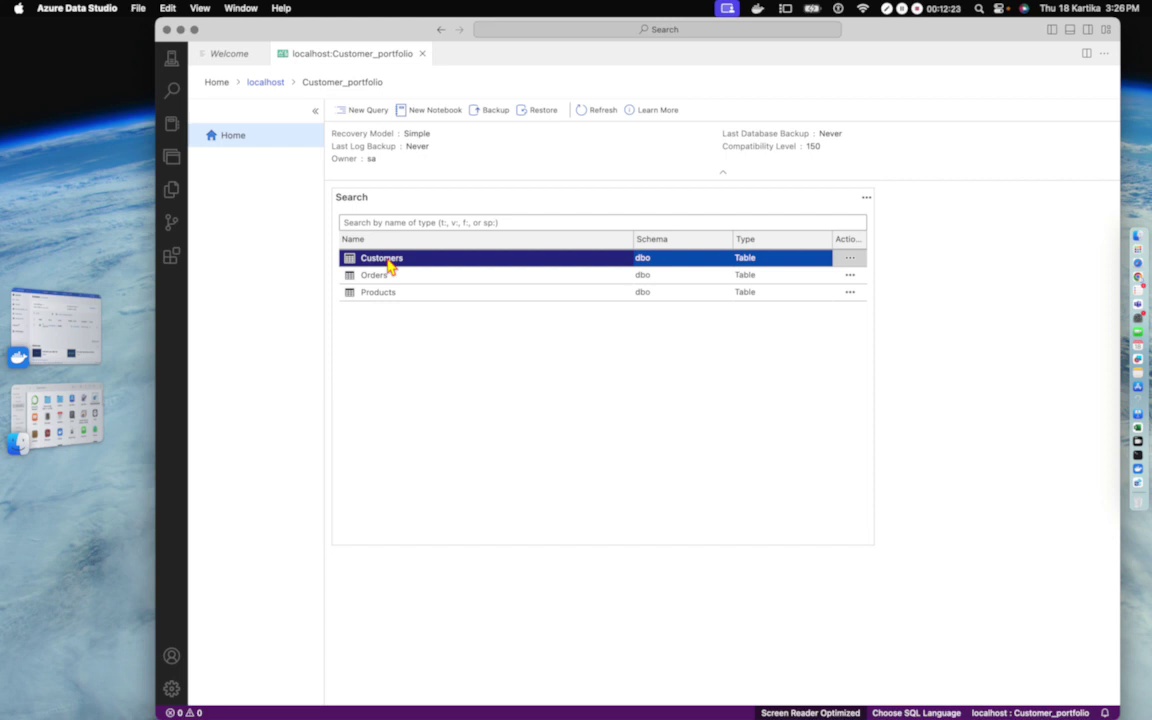
pyautogui.rightClick(389, 261)
pyautogui.click(492, 294)
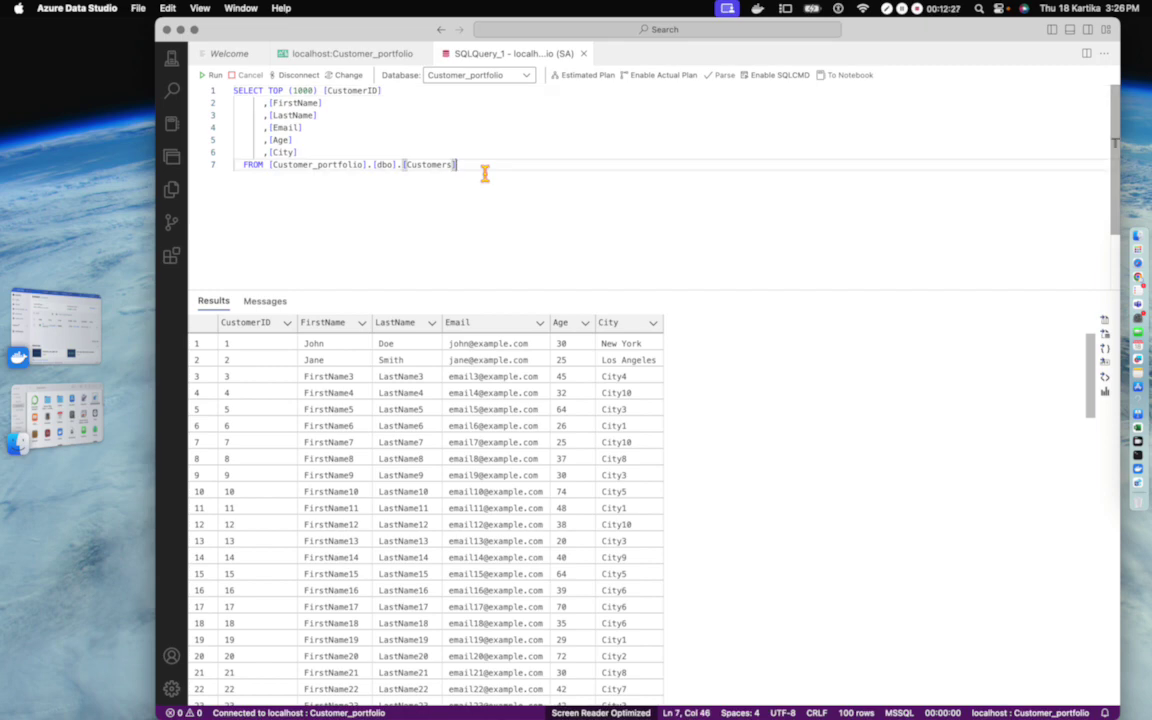
pyautogui.press('super+a')
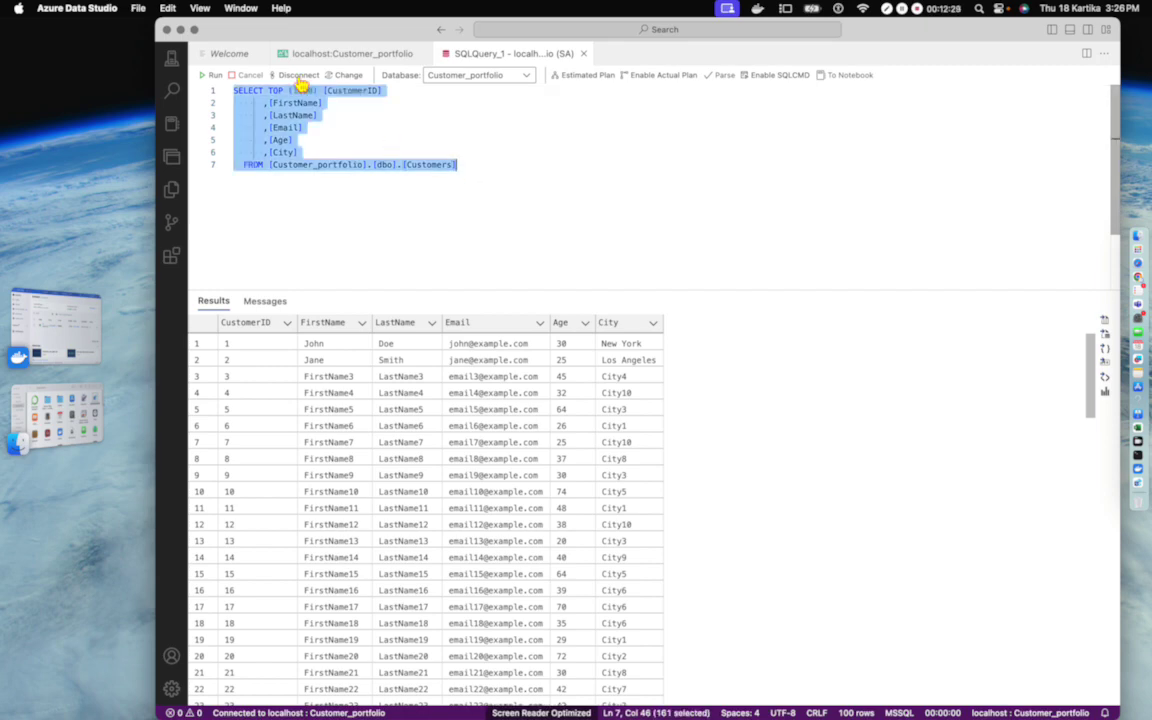
pyautogui.click(211, 76)
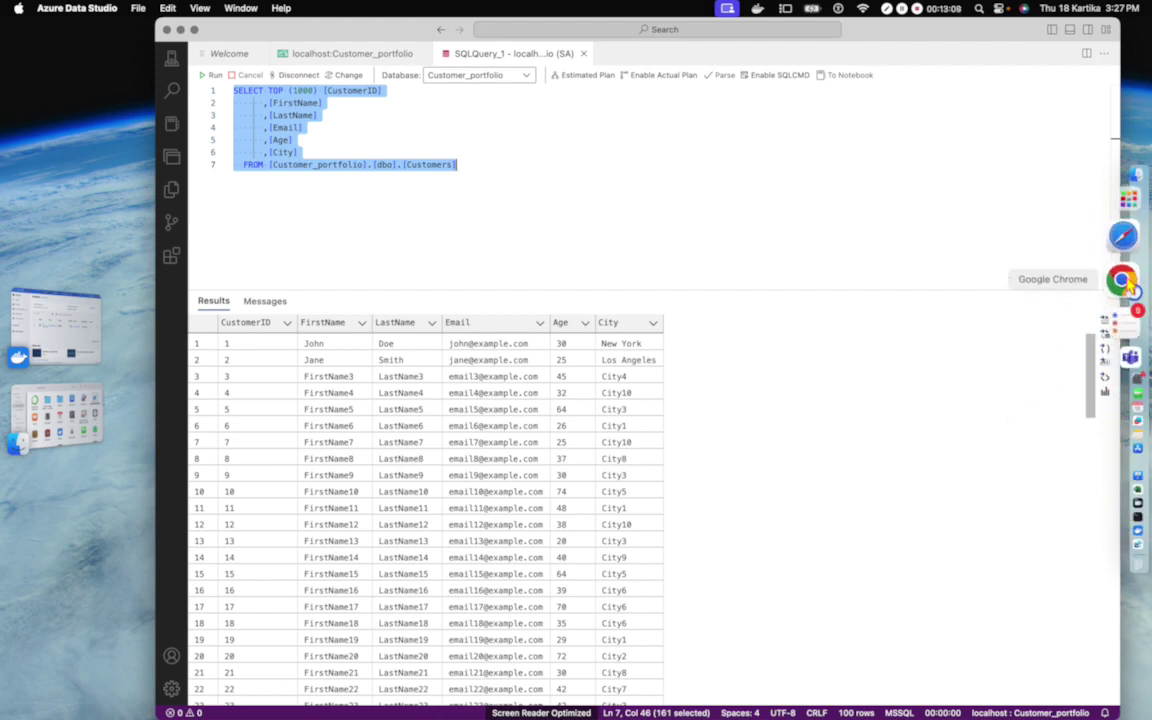
# - Copy the Azure SQL Edge pull command from its Docker Hub page in Google Chrome and switch back to Azure Data Studio
pyautogui.click(1128, 276)
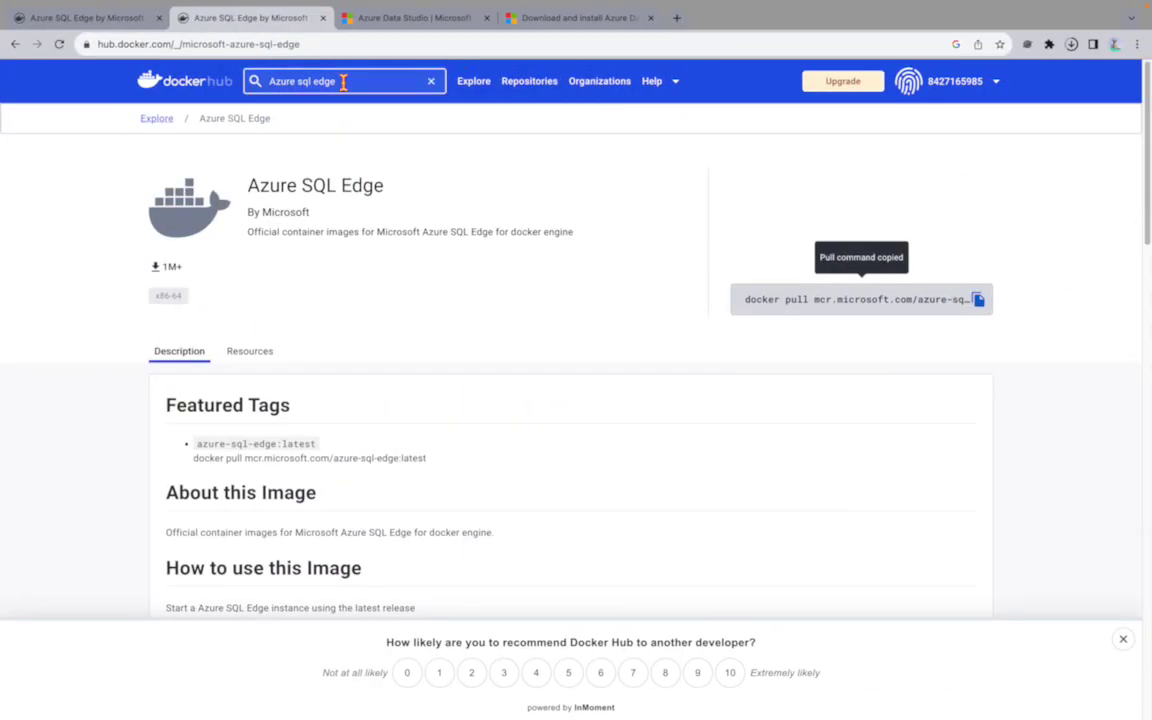
pyautogui.moveTo(343, 82); pyautogui.dragTo(224, 86)
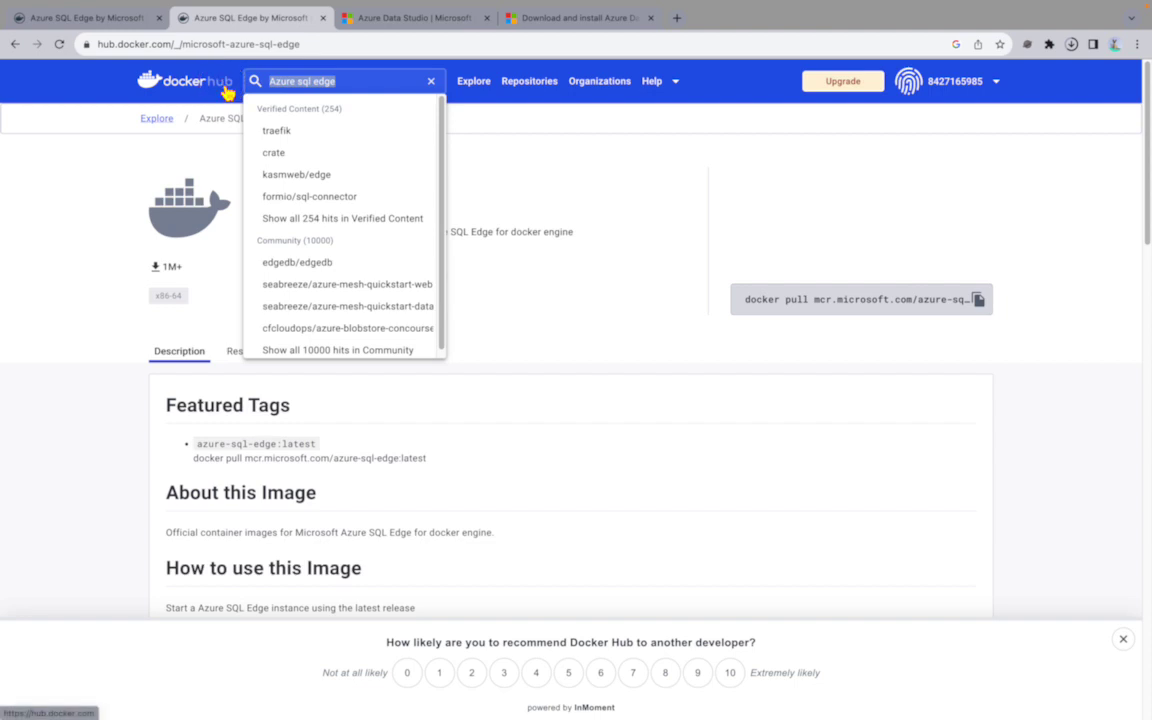
pyautogui.click(1016, 330)
pyautogui.click(979, 300)
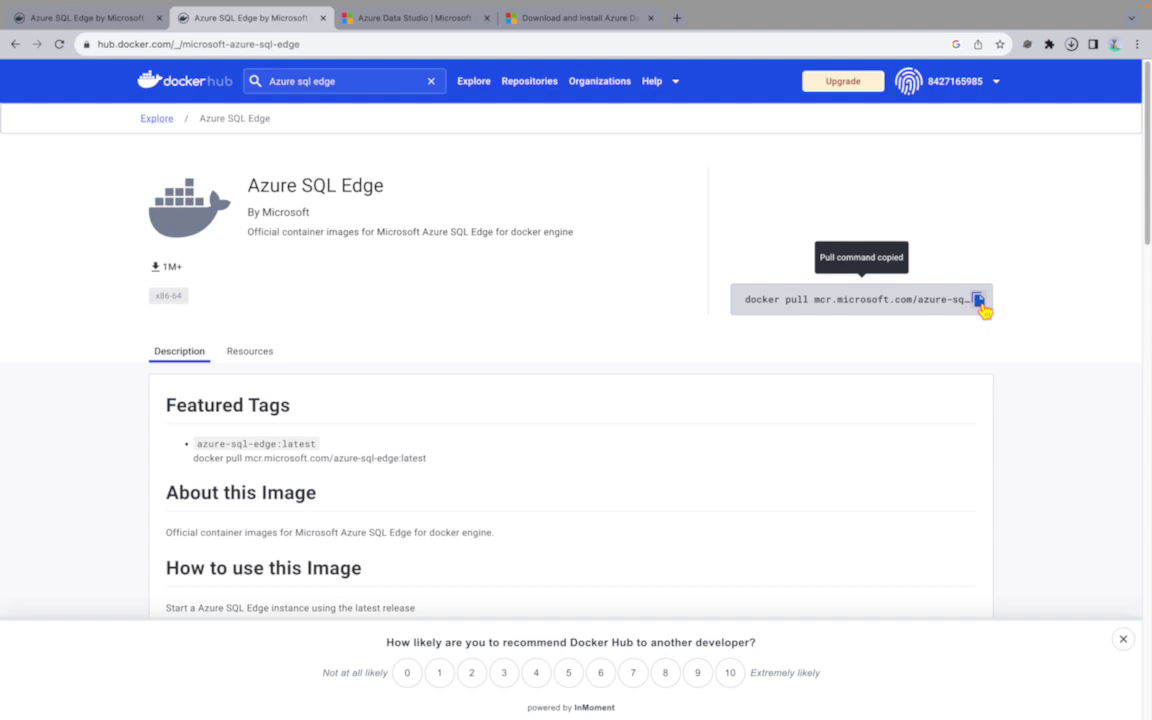
pyautogui.moveTo(1148, 195)
pyautogui.press('super+Tab')
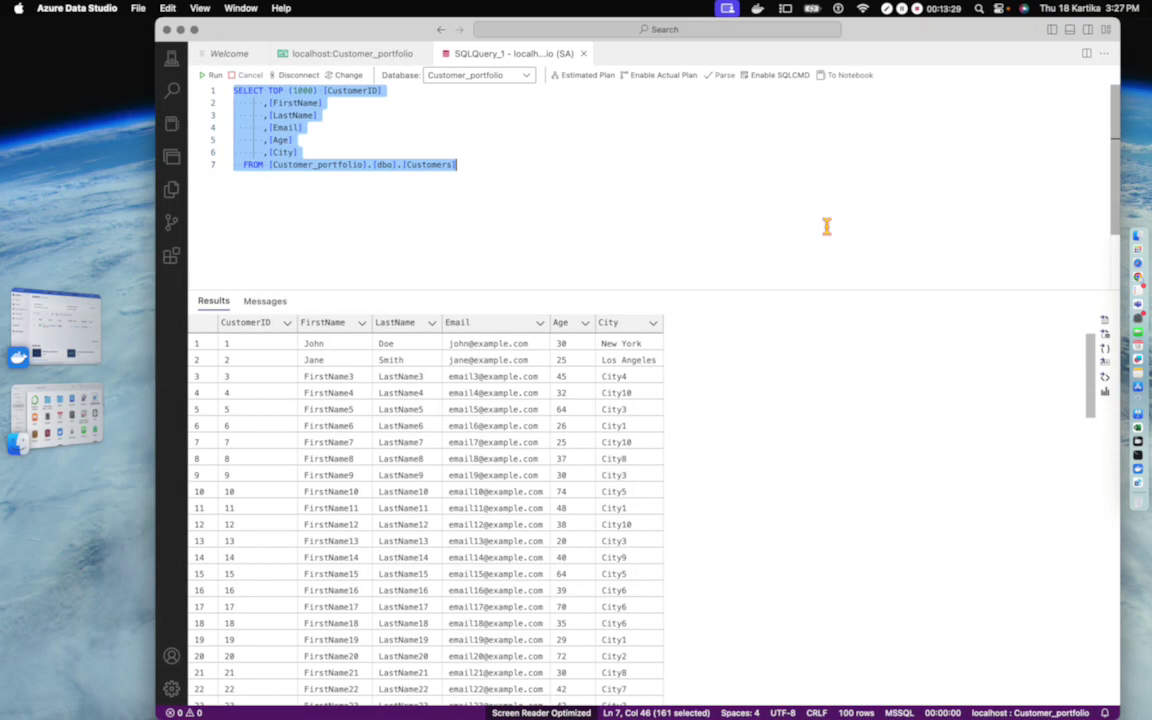